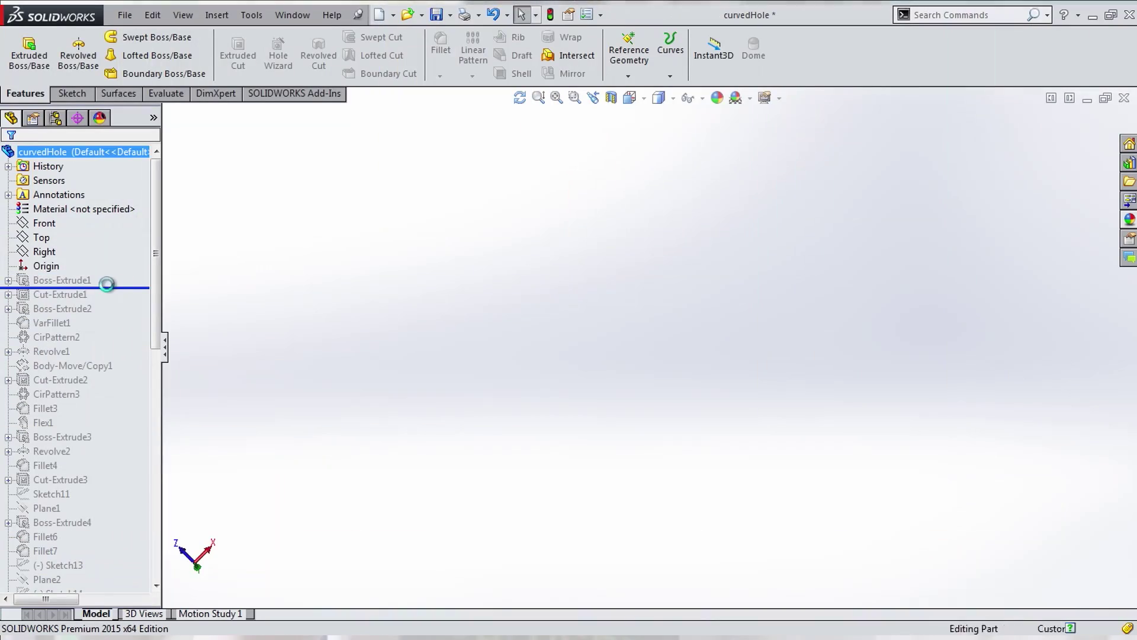
# Roll the feature history forward past Boss-Extrude1 and review the ring's 5 mm extrusion definition
pyautogui.moveTo(106, 284); pyautogui.dragTo(105, 286)
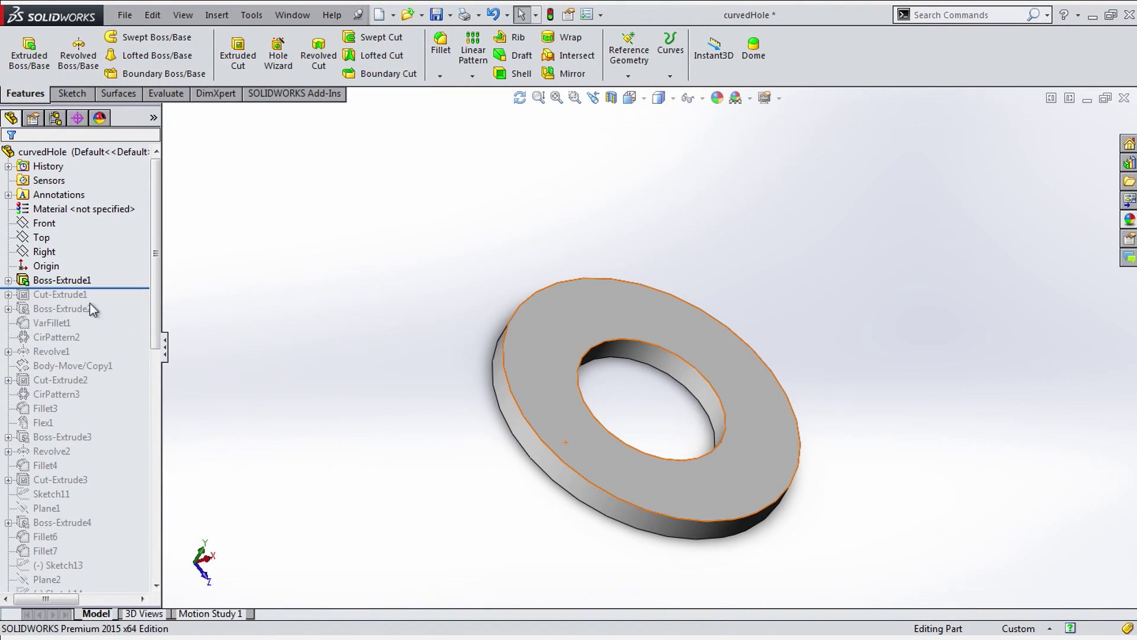
pyautogui.click(73, 281)
pyautogui.click(81, 237)
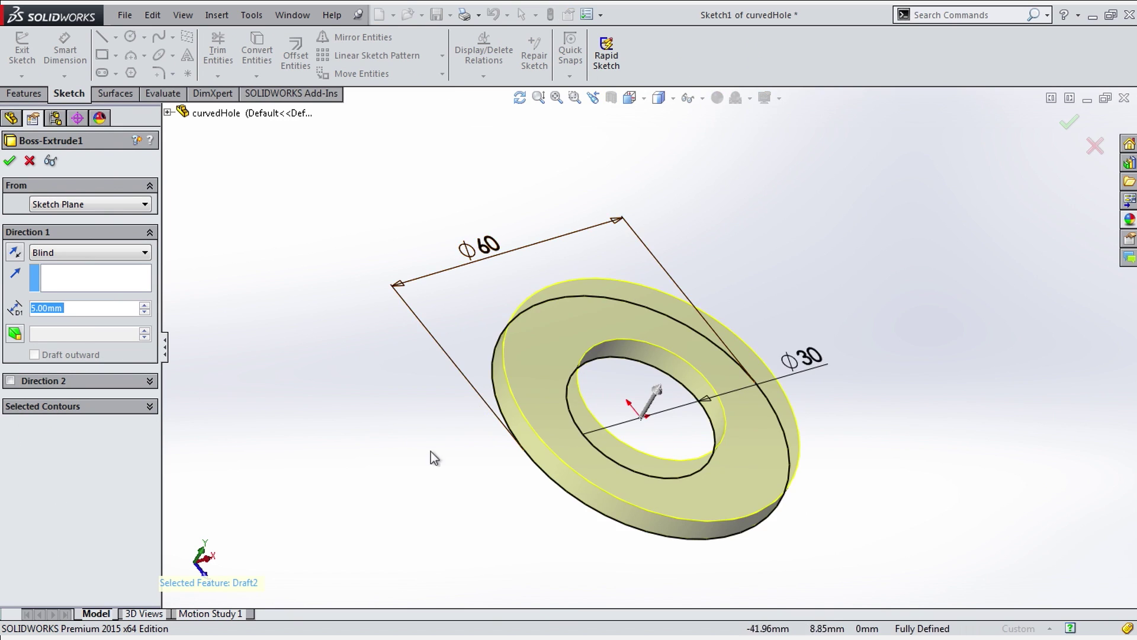
pyautogui.moveTo(434, 459); pyautogui.dragTo(368, 363, button='middle')
pyautogui.moveTo(464, 388); pyautogui.dragTo(487, 530, button='middle')
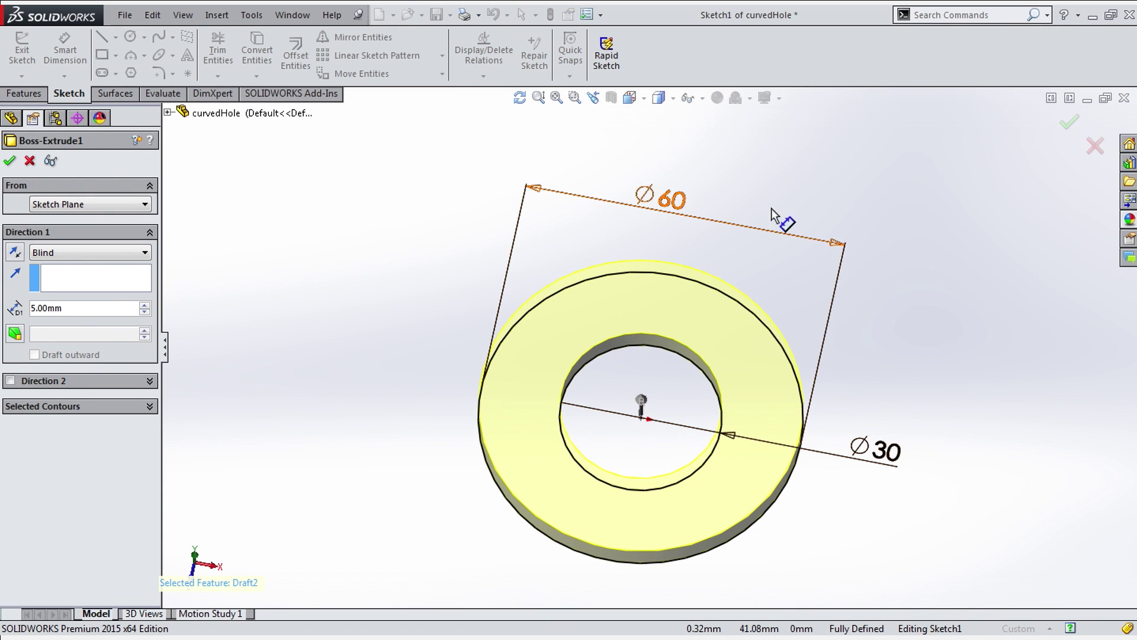
pyautogui.click(10, 165)
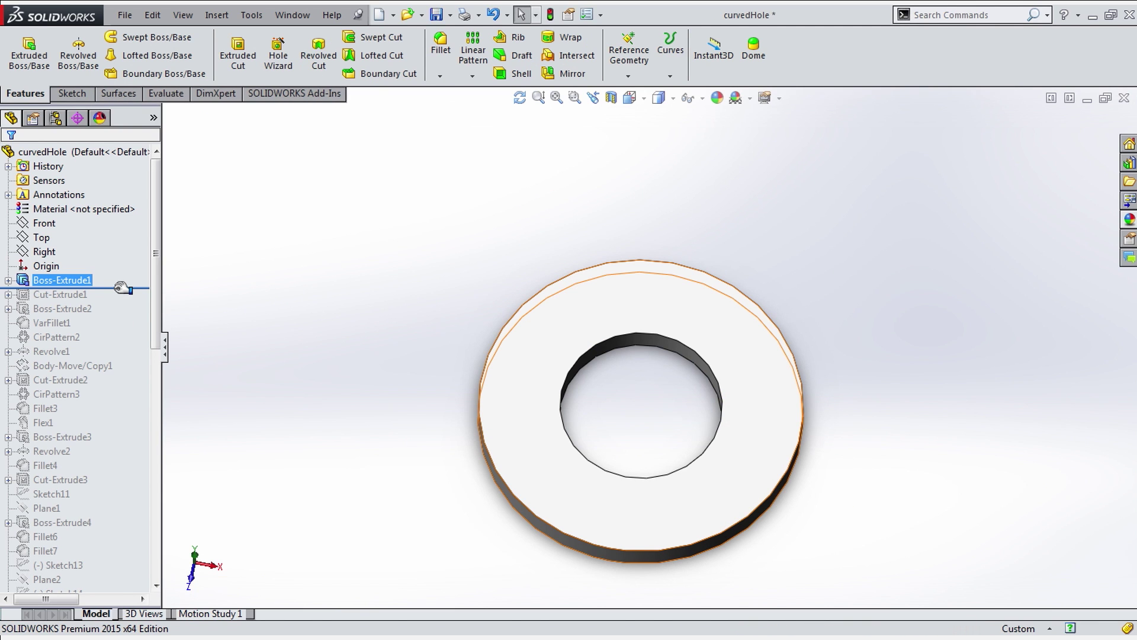
# Roll the feature history forward past Cut-Extrude1 and open the ring's annular recess cut for review
pyautogui.moveTo(119, 288); pyautogui.dragTo(122, 301)
pyautogui.moveTo(565, 320); pyautogui.dragTo(388, 169, button='middle')
pyautogui.click(83, 295)
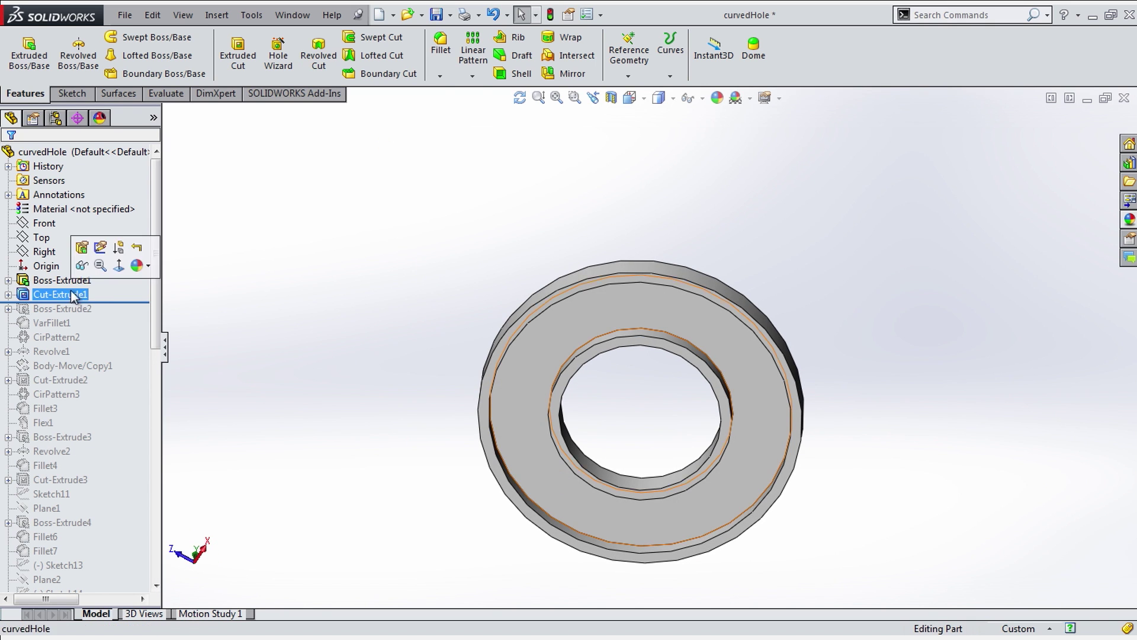
pyautogui.click(88, 252)
# Inspect the sketch region selected for the single tooth's extrusion, leaving Boss-Extrude2 without changes
pyautogui.moveTo(416, 550); pyautogui.dragTo(416, 478, button='middle')
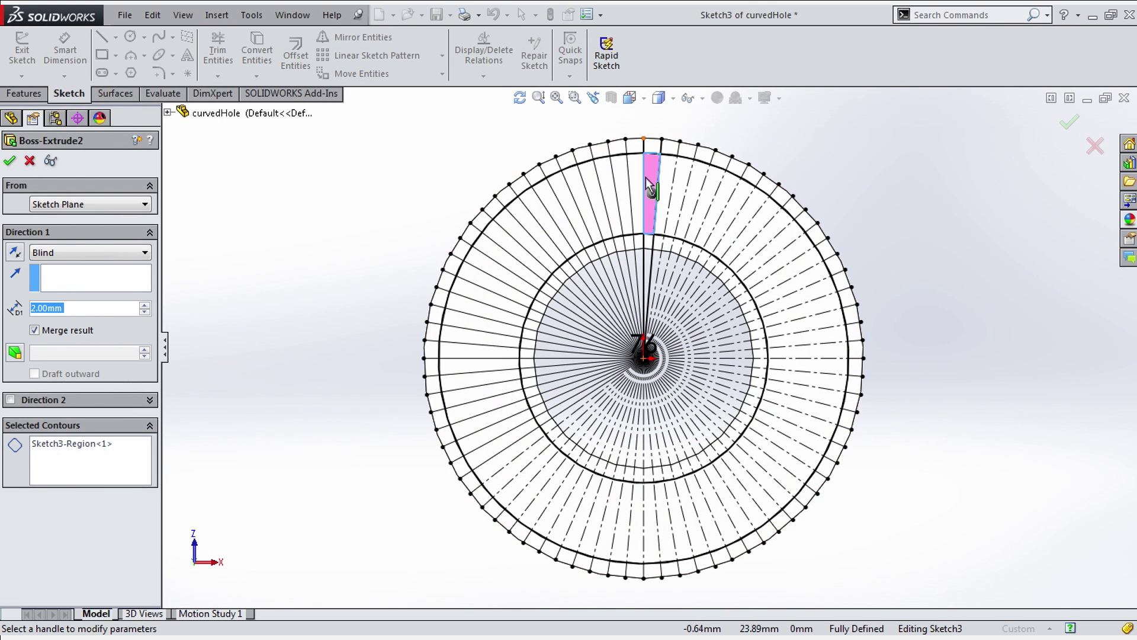
pyautogui.click(77, 472)
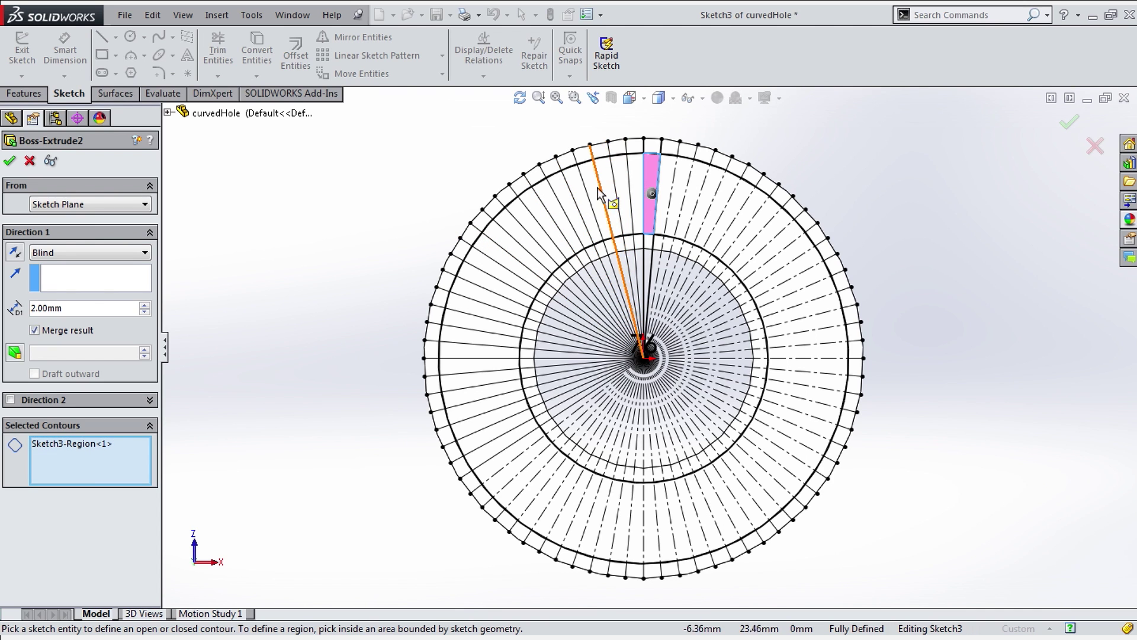
pyautogui.click(27, 159)
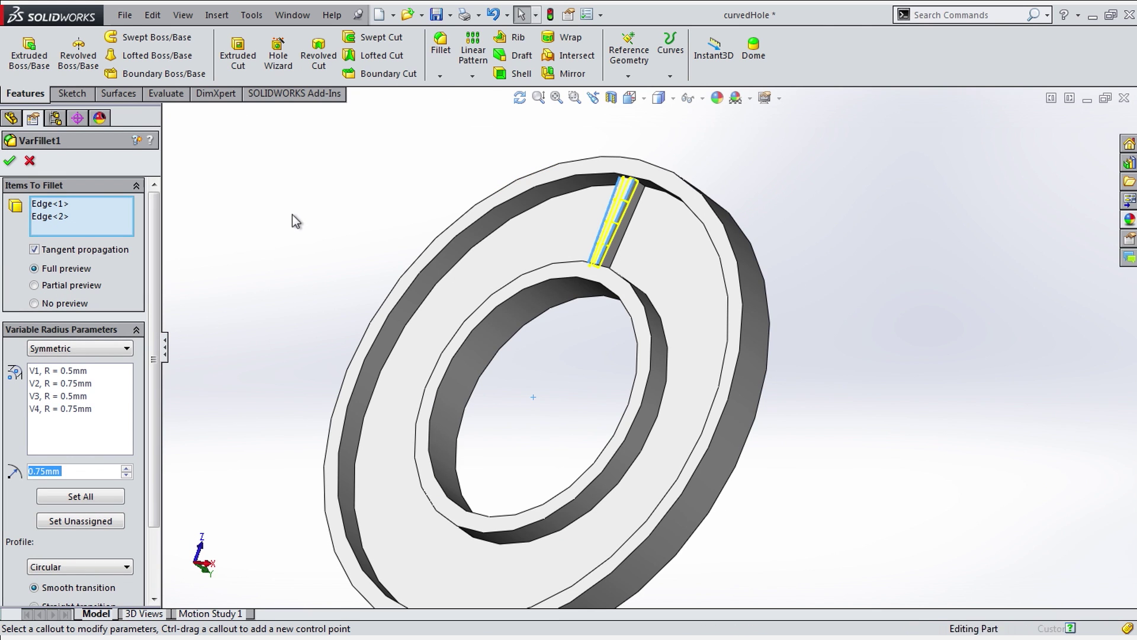
# Review the single tooth's variable-radius fillet and its circular pattern around the ring
pyautogui.moveTo(356, 350); pyautogui.dragTo(297, 305, button='middle')
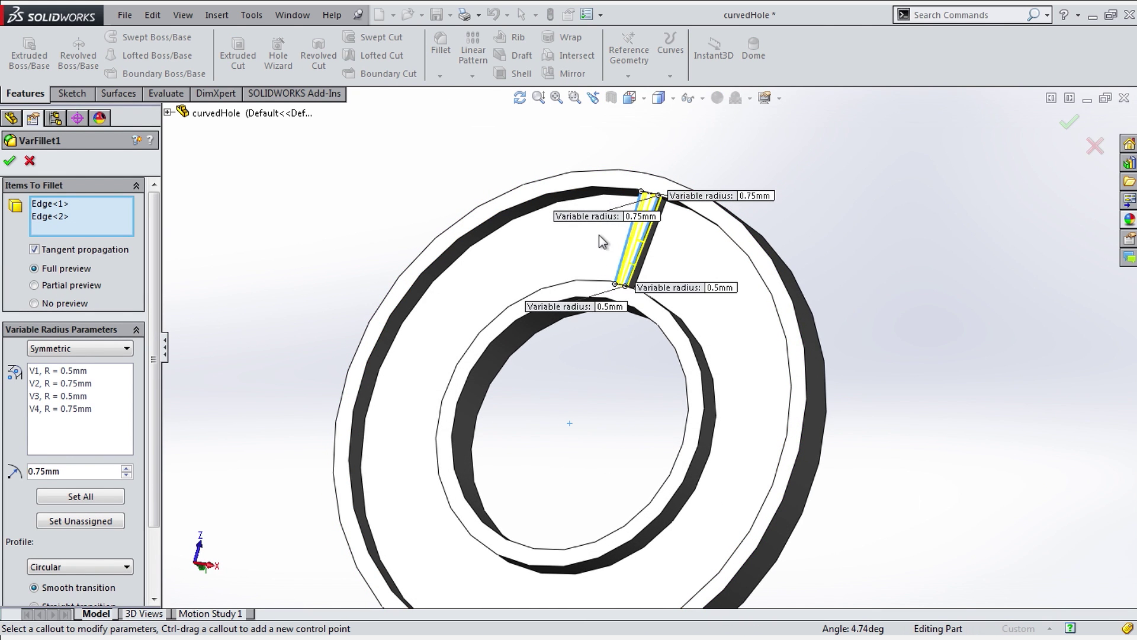
pyautogui.moveTo(593, 215); pyautogui.dragTo(536, 148)
pyautogui.moveTo(572, 306); pyautogui.dragTo(511, 290)
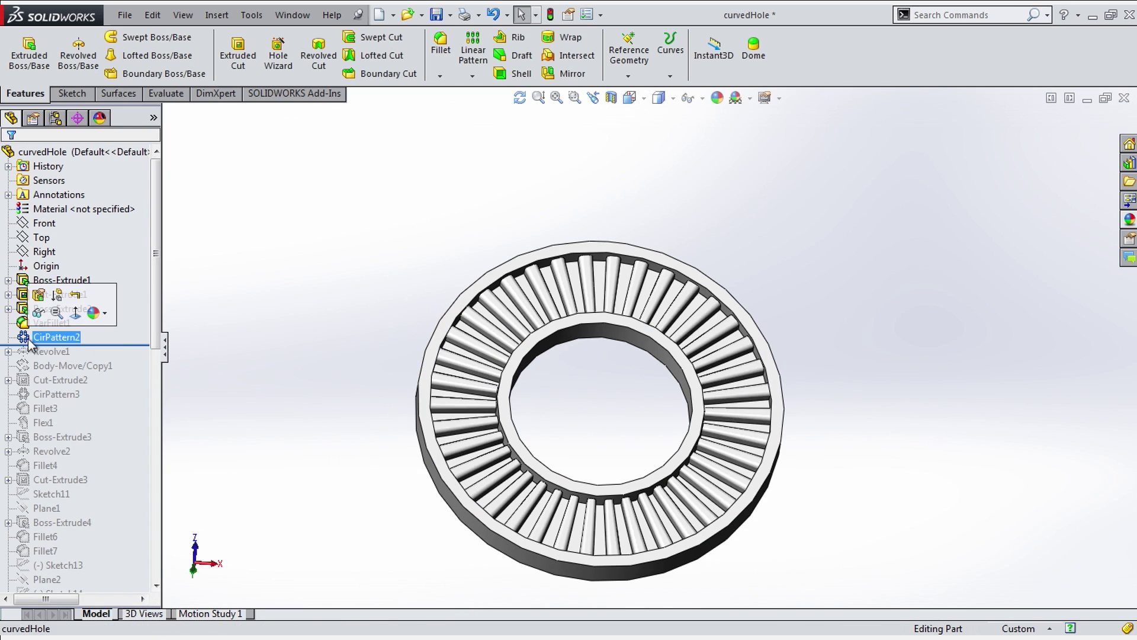
pyautogui.click(37, 295)
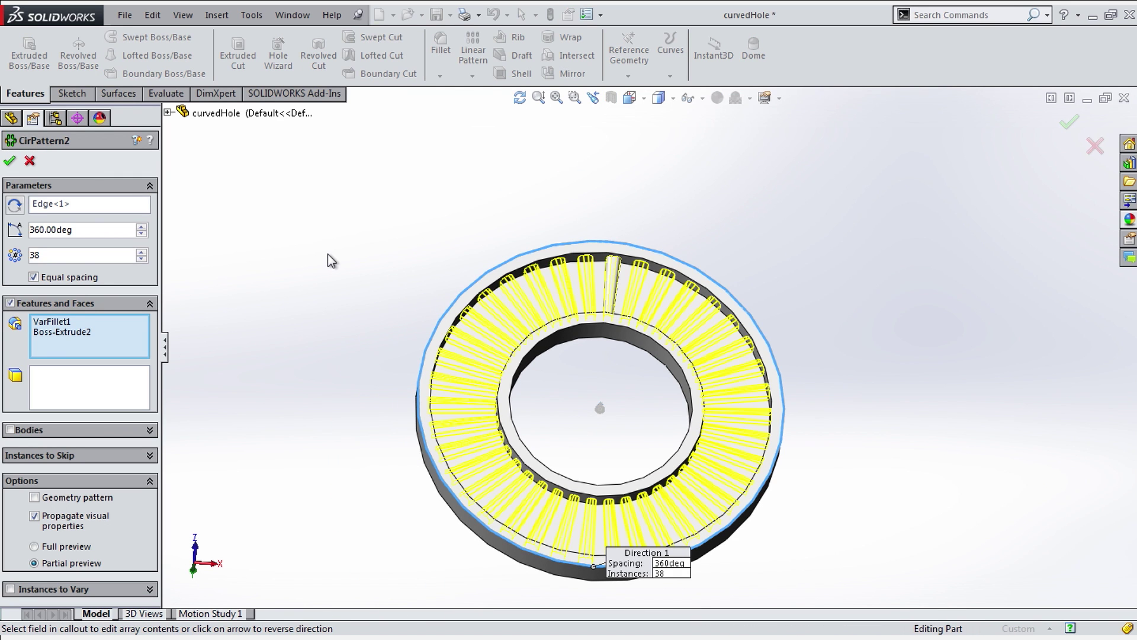
pyautogui.moveTo(326, 254); pyautogui.dragTo(331, 281, button='middle')
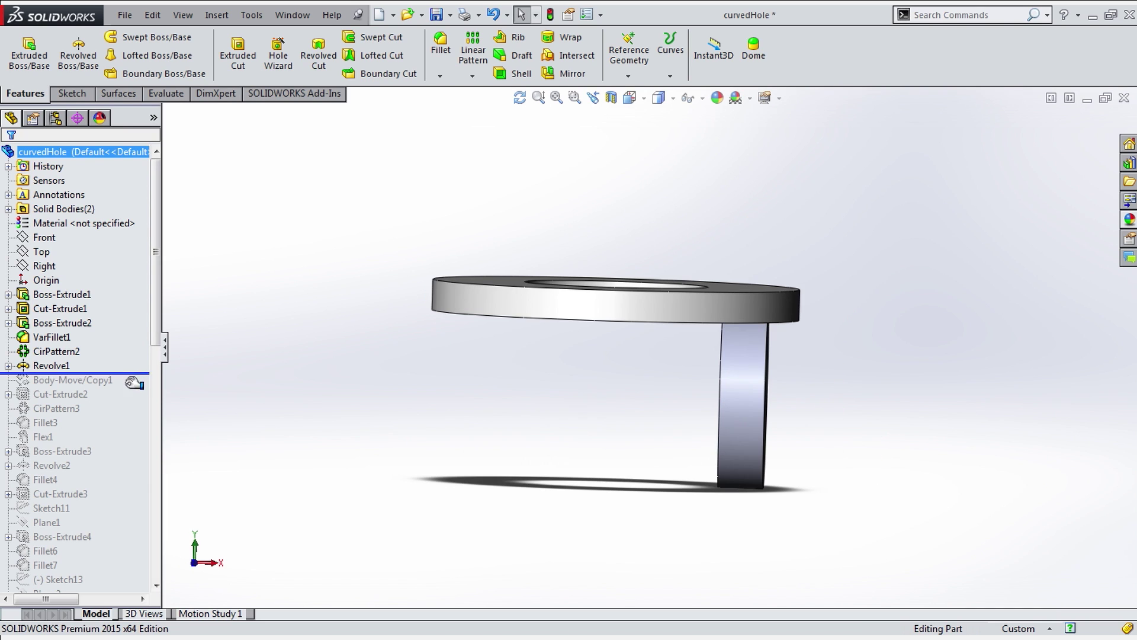
# Roll the feature history forward past Body-Move/Copy1 and open its definition to review the ring's rotation
pyautogui.moveTo(130, 374); pyautogui.dragTo(123, 385)
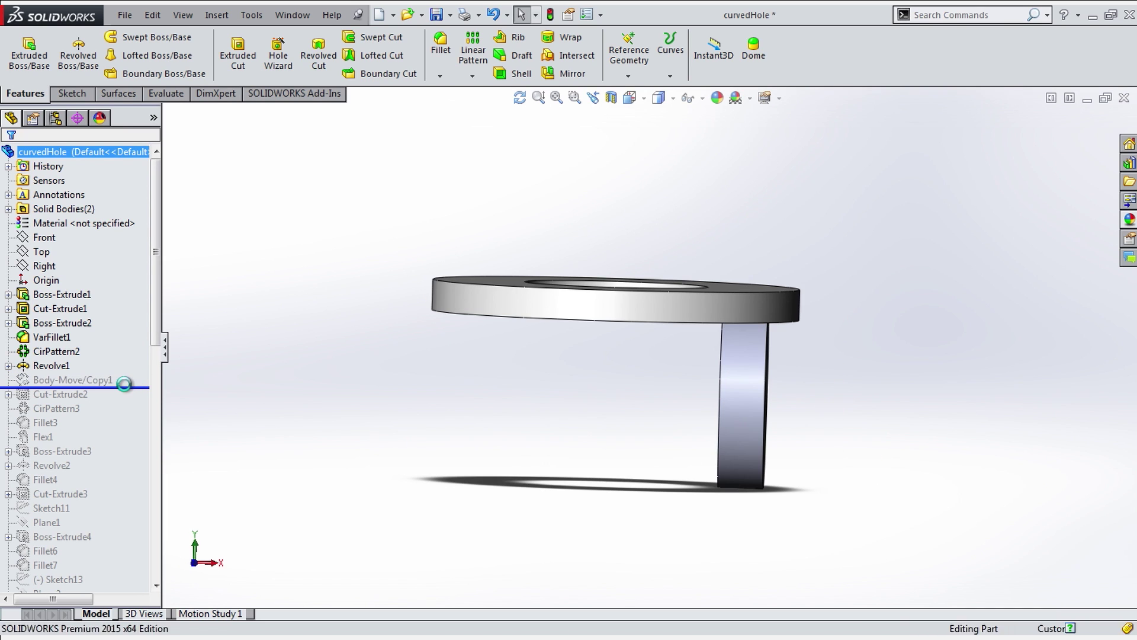
pyautogui.click(93, 379)
pyautogui.rightClick(98, 380)
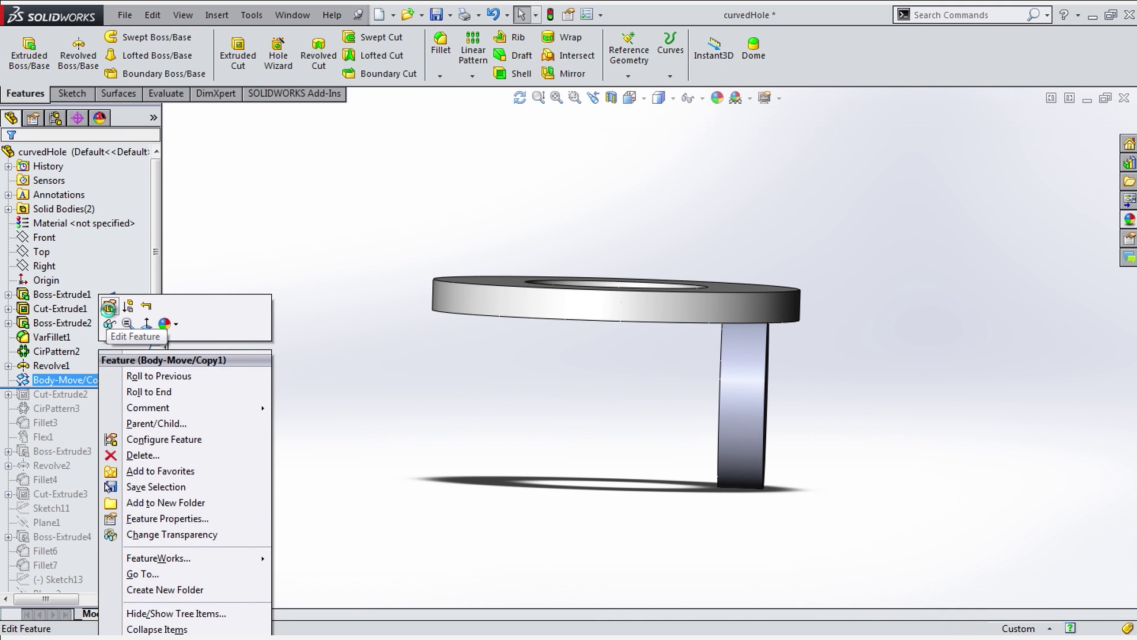
pyautogui.click(109, 304)
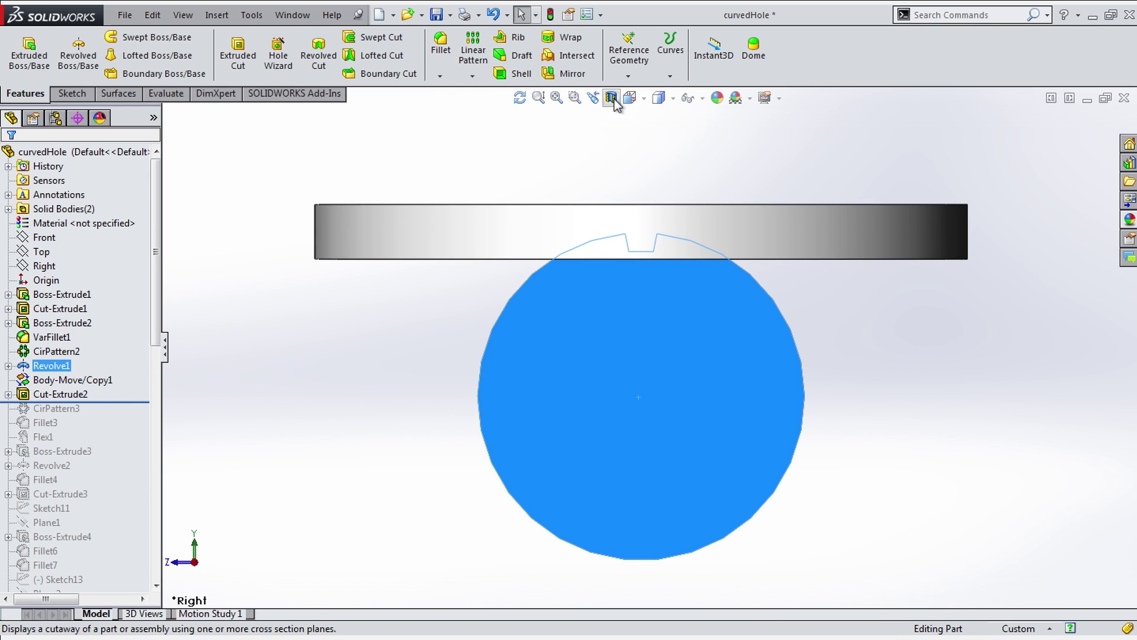
# Apply a section view at the flat face of the revolved disc to expose the ring's teeth
pyautogui.click(611, 98)
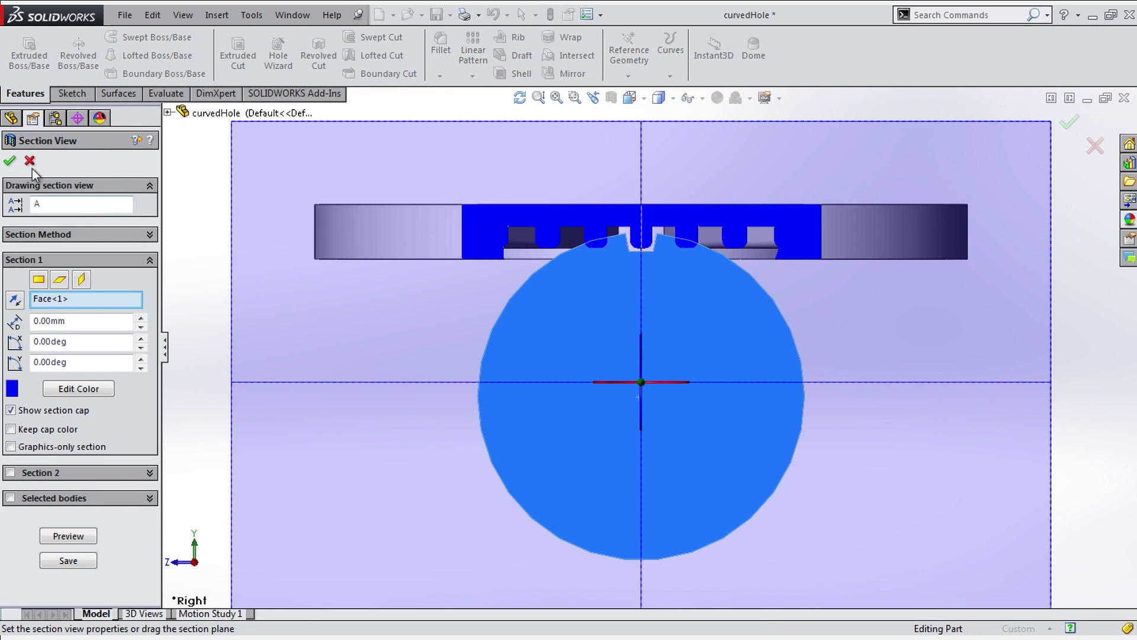
pyautogui.click(10, 161)
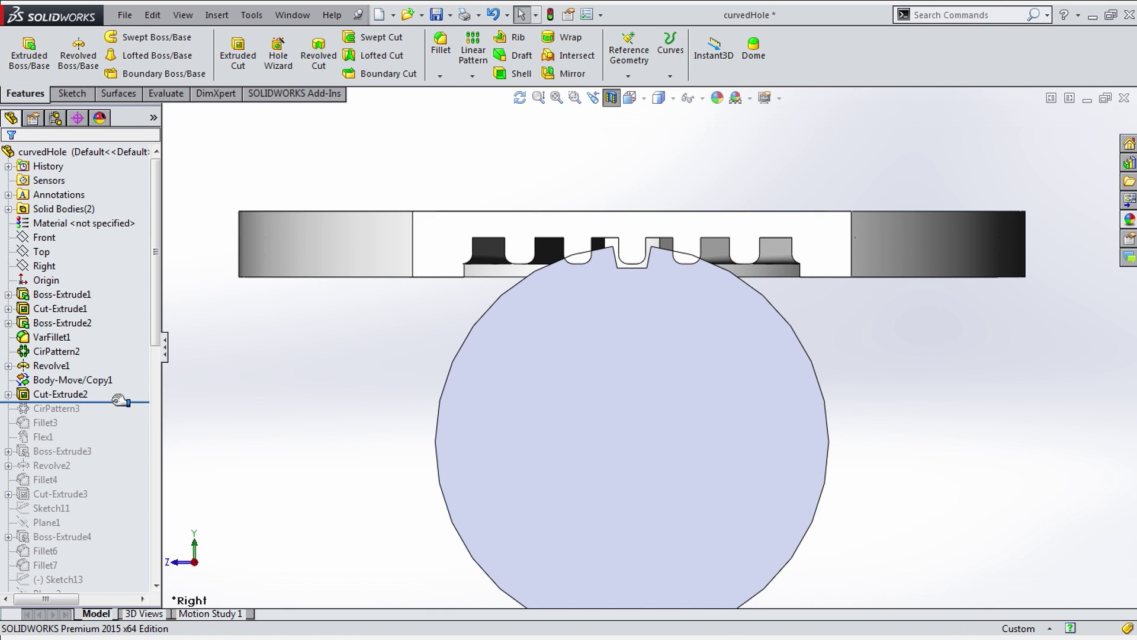
# Roll the history forward past CirPattern3 and review the disc's patterned tooth cuts and their edge fillets
pyautogui.moveTo(121, 401); pyautogui.dragTo(123, 414)
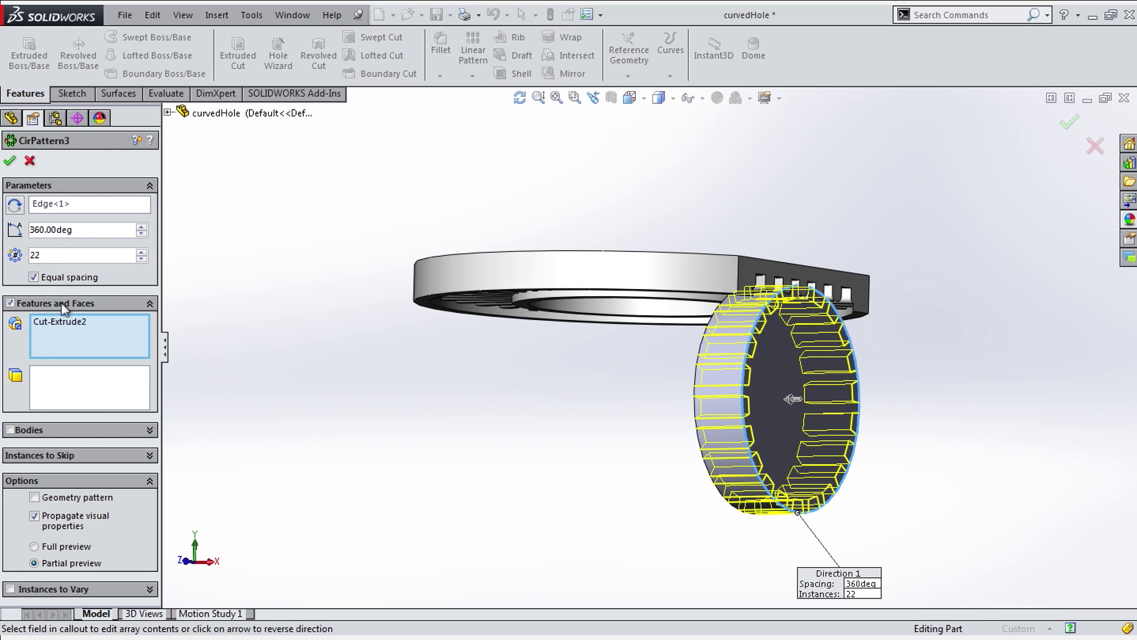
pyautogui.moveTo(456, 417); pyautogui.dragTo(389, 426, button='middle')
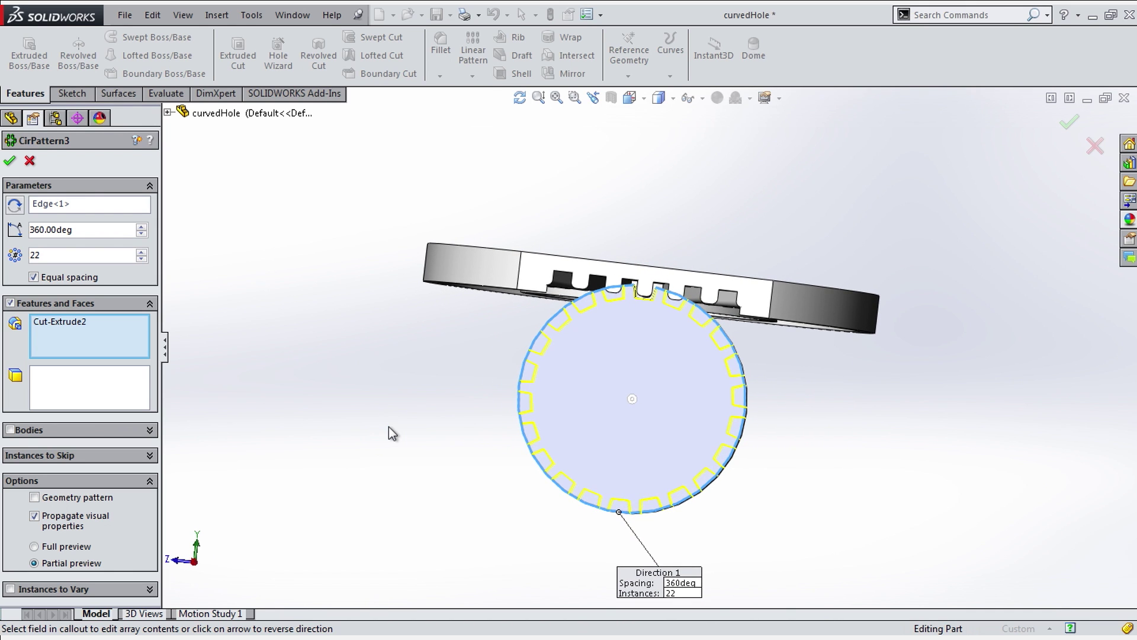
pyautogui.scroll(-3, 628, 303)
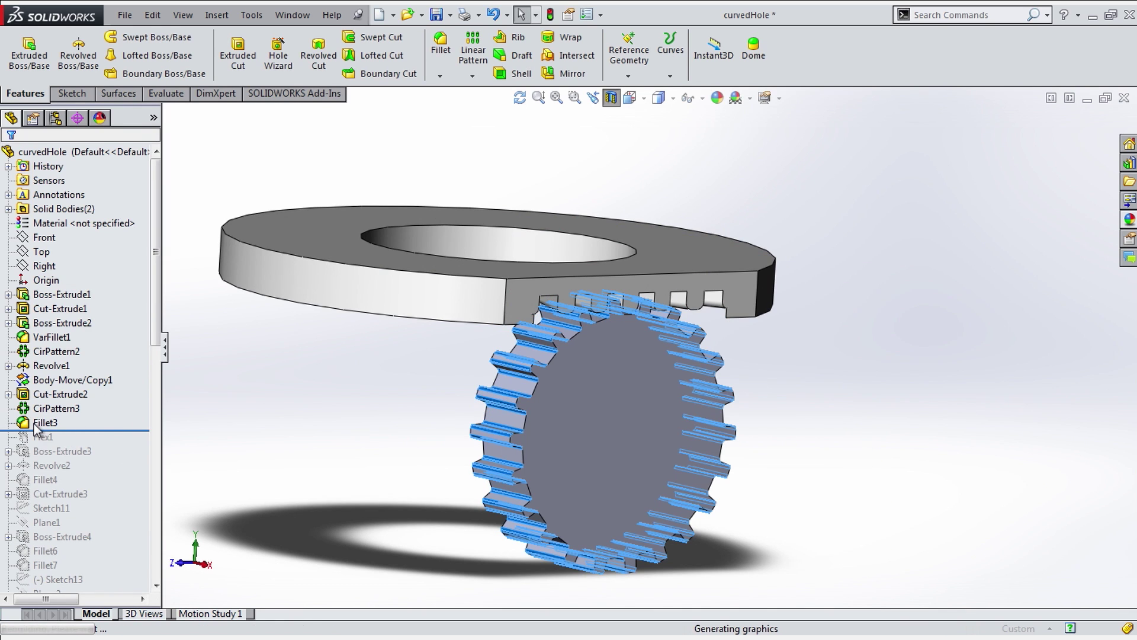
pyautogui.click(41, 422)
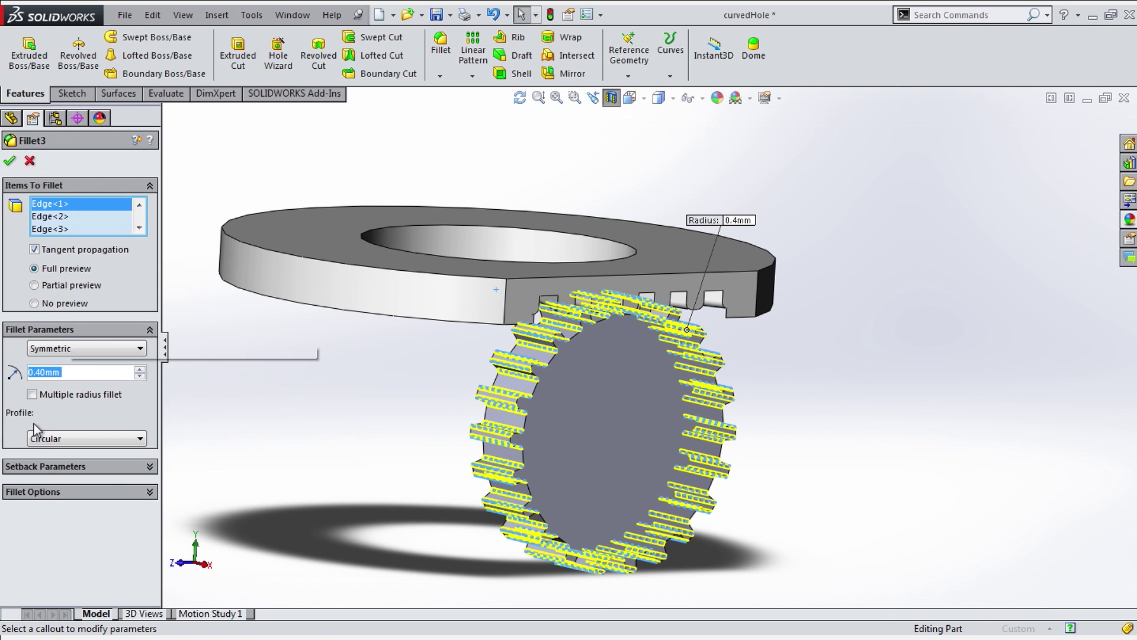
pyautogui.click(31, 161)
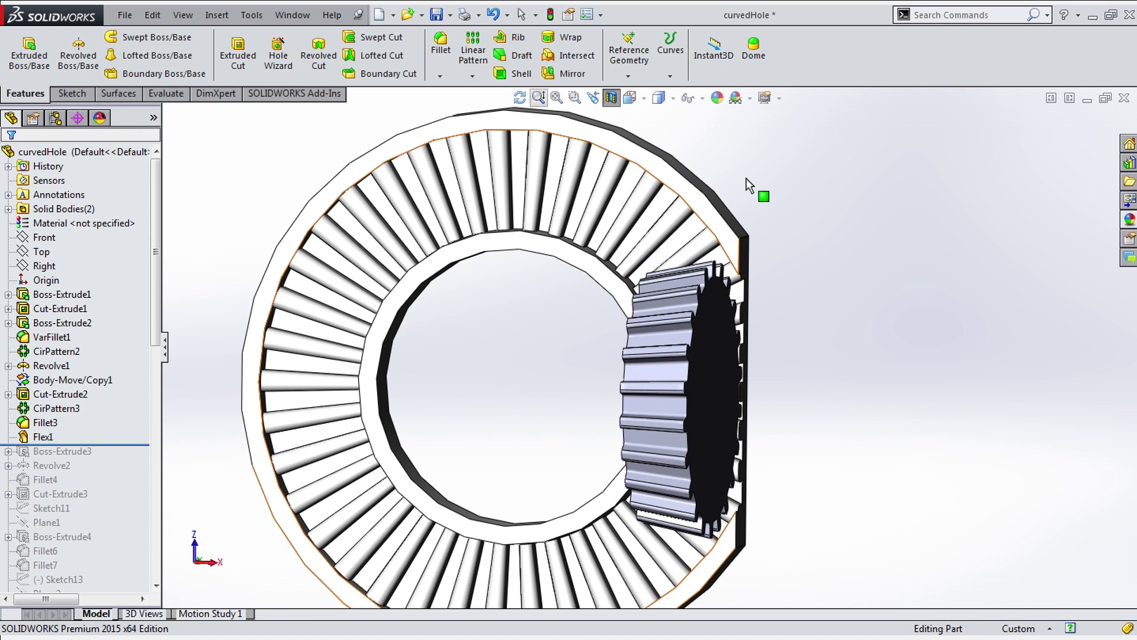
# Examine how the flexed gear meshes with the ring's teeth from several angles
pyautogui.press('Escape')
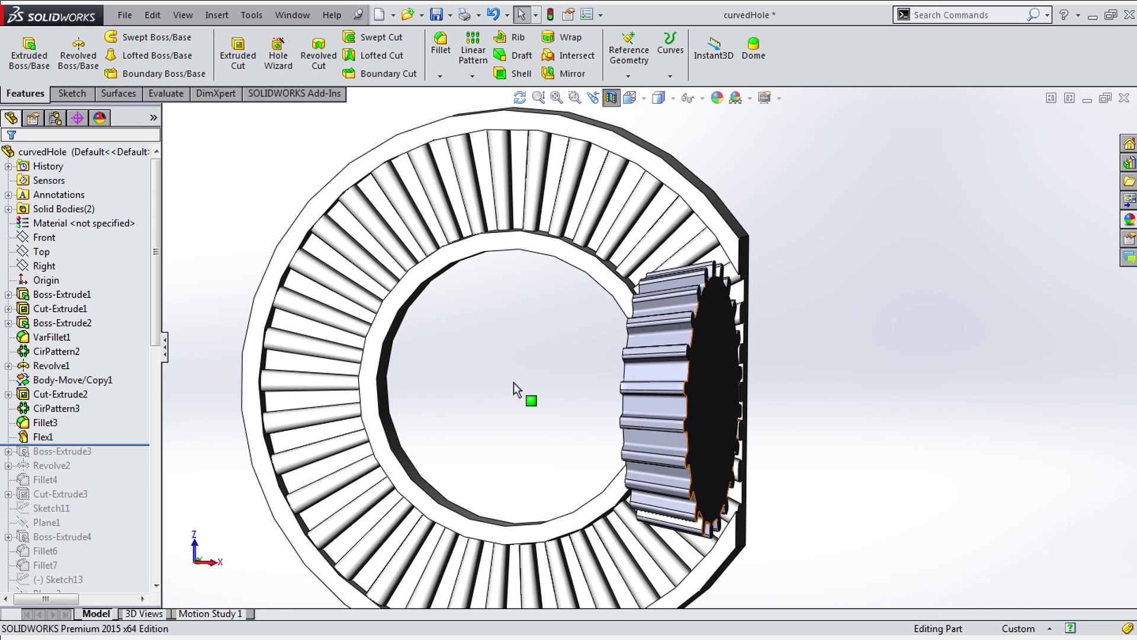
pyautogui.moveTo(571, 356); pyautogui.dragTo(634, 578, button='middle')
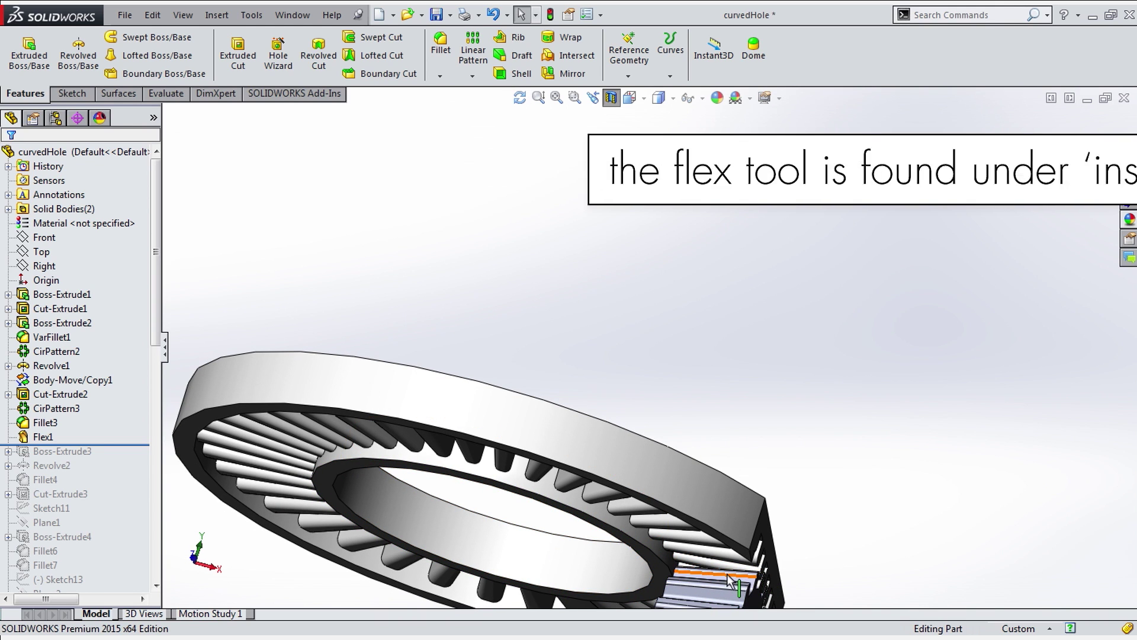
pyautogui.scroll(1, 720, 575)
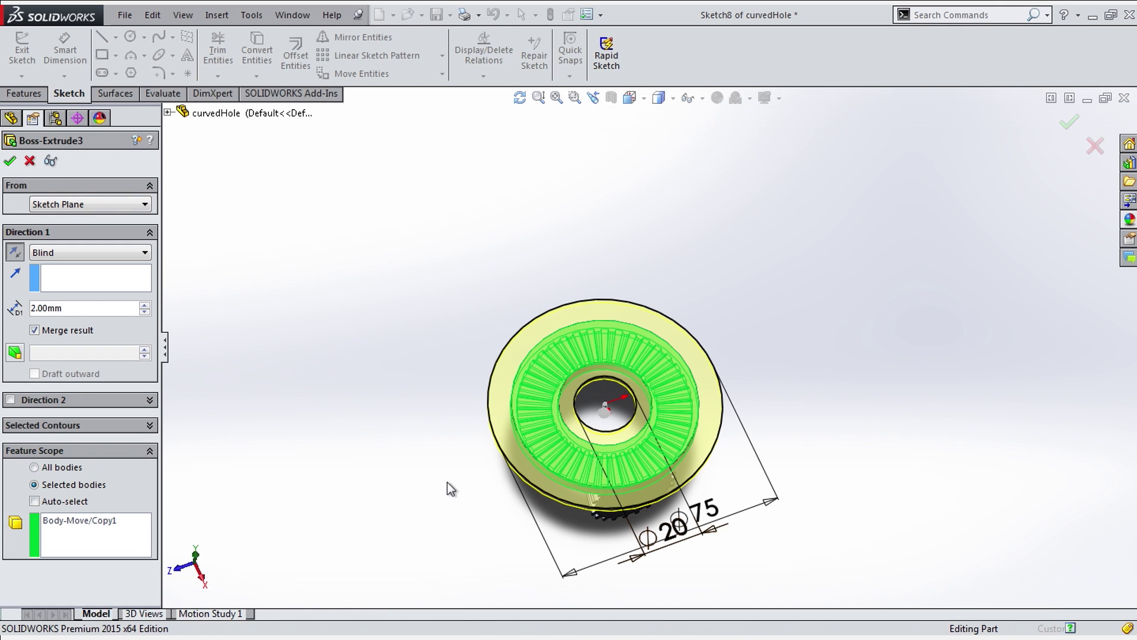
# Accept the 2 mm flange extrusion on the ring and inspect it from the underside
pyautogui.press('Return')
pyautogui.moveTo(448, 493); pyautogui.dragTo(527, 462, button='middle')
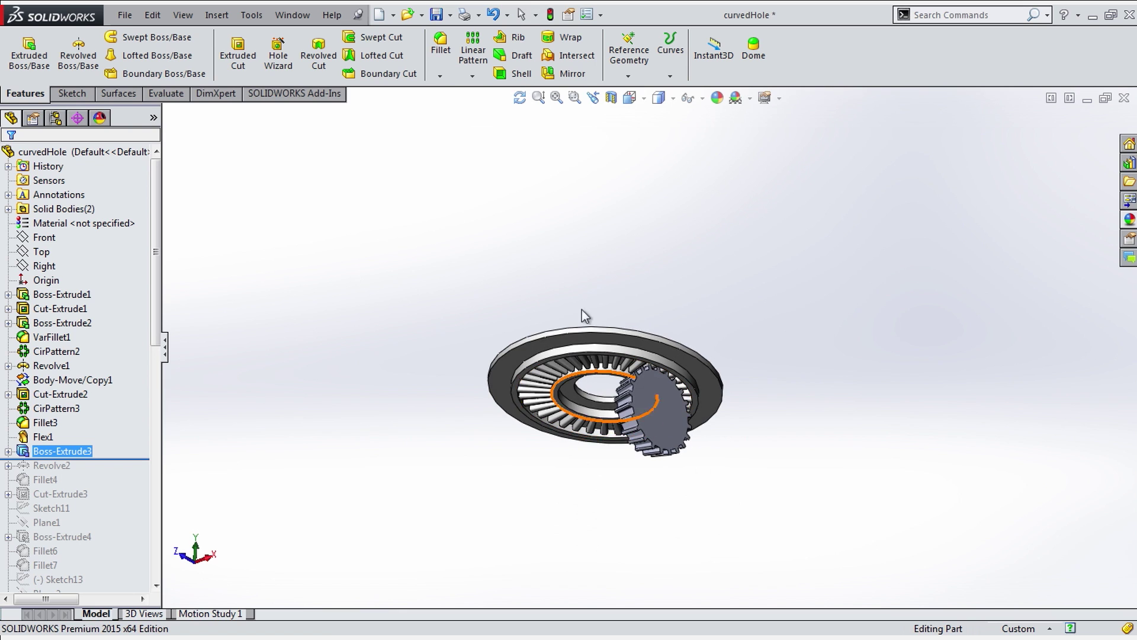
pyautogui.moveTo(299, 504); pyautogui.dragTo(278, 523, button='middle')
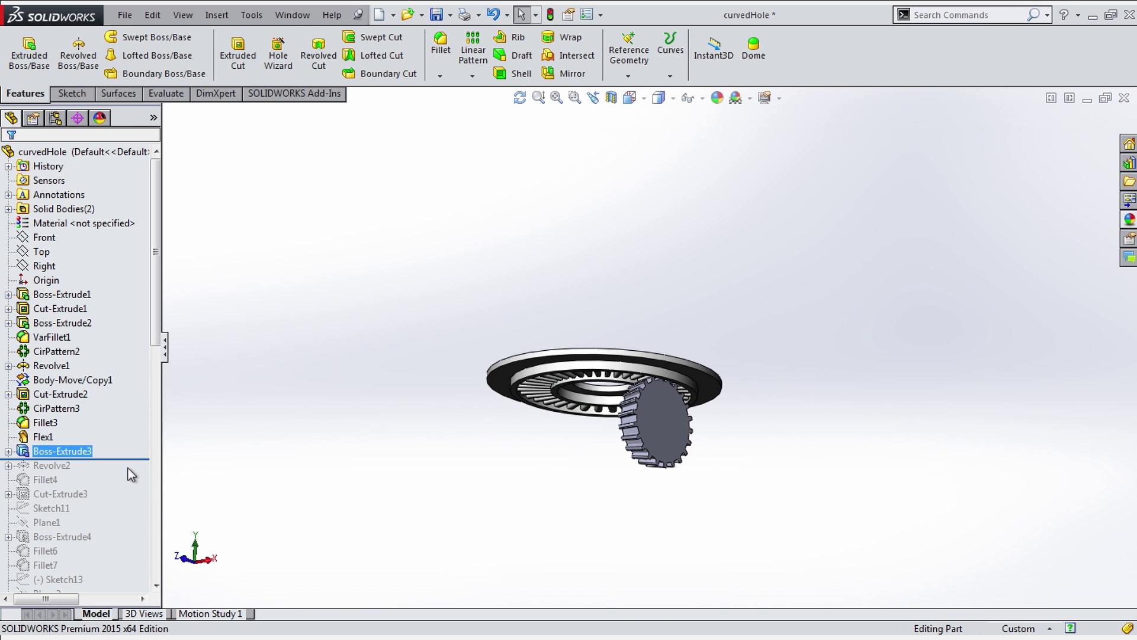
# Roll the history forward to Revolve2 and section the model to examine the housing's profile sketch
pyautogui.moveTo(137, 459); pyautogui.dragTo(135, 466)
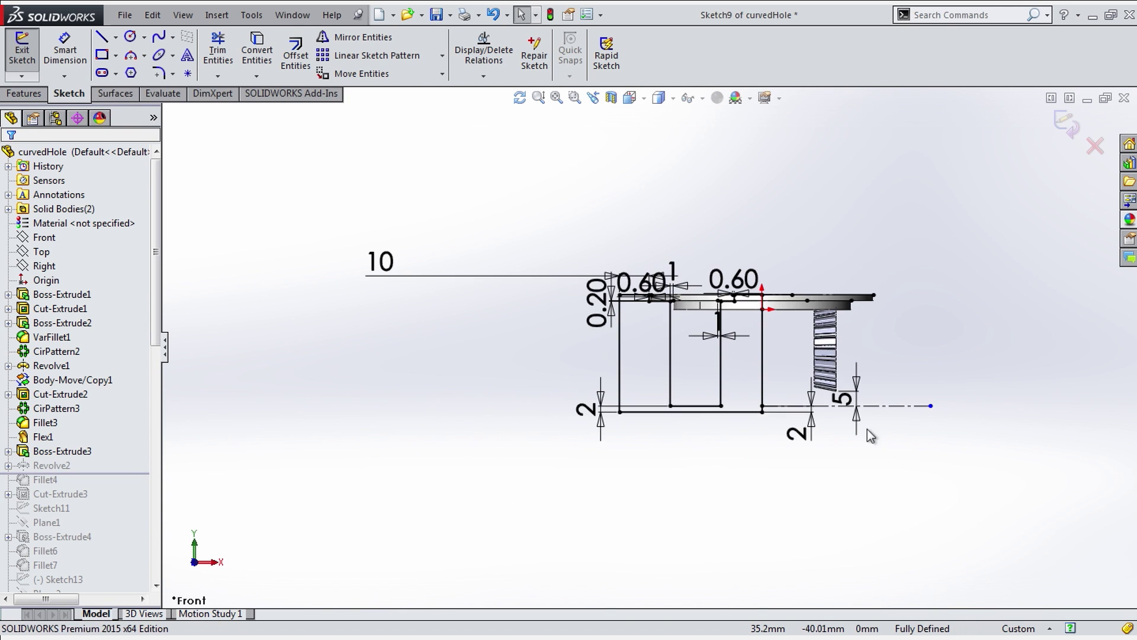
pyautogui.scroll(-5, 889, 338)
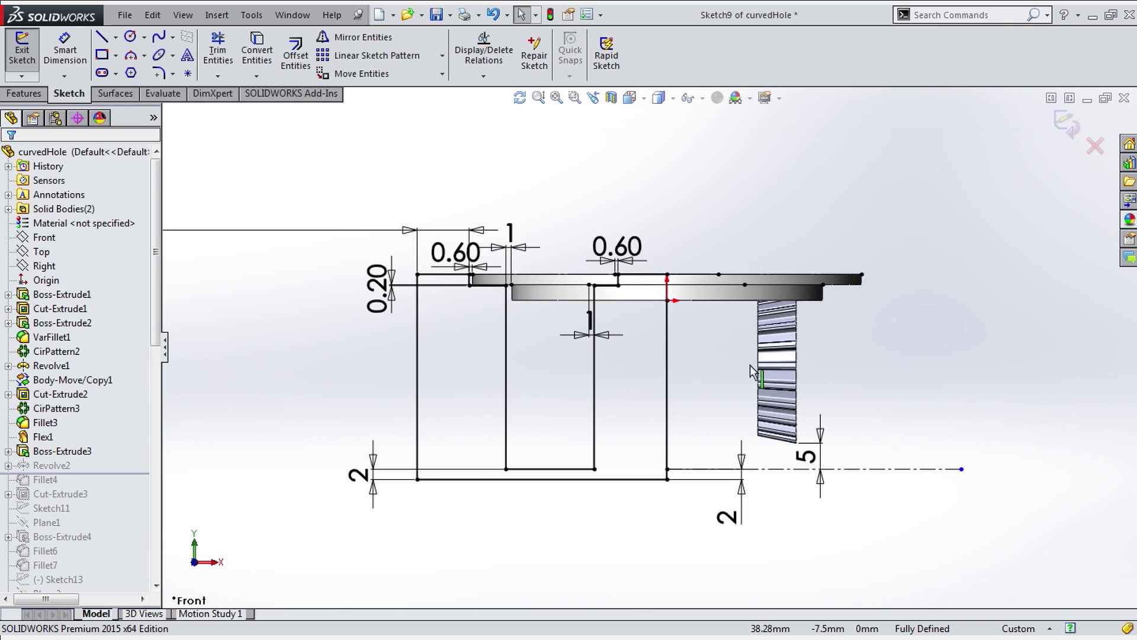
pyautogui.click(611, 98)
pyautogui.click(9, 160)
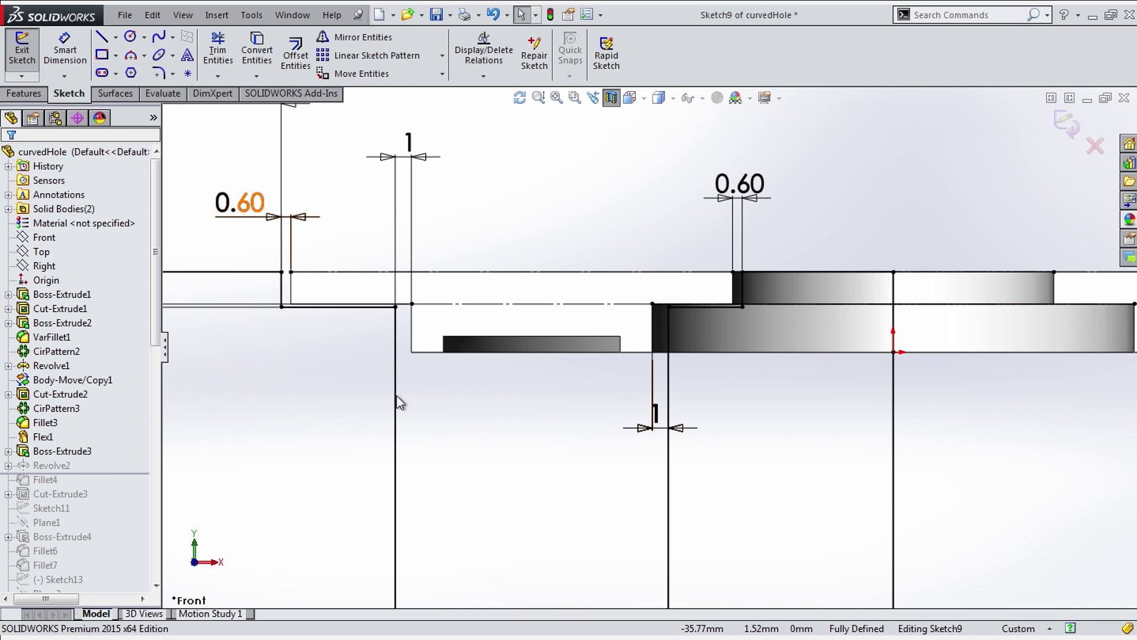
# Close the housing's profile sketch and turn off the section view on the revolved housing
pyautogui.scroll(5, 395, 403)
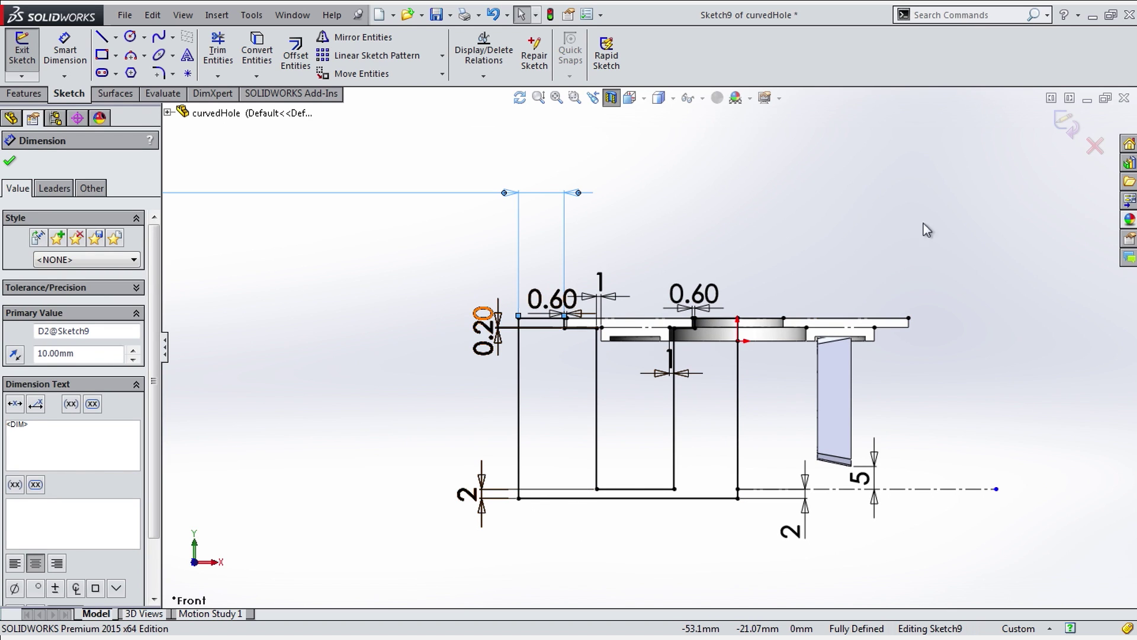
pyautogui.click(1067, 125)
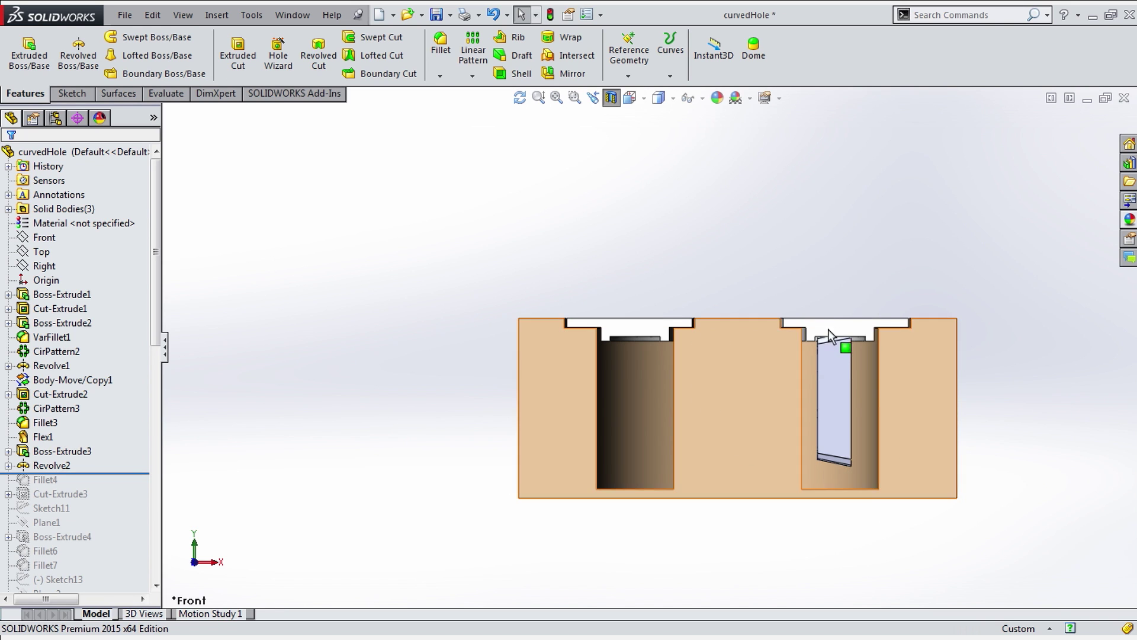
pyautogui.moveTo(571, 299); pyautogui.dragTo(591, 378, button='middle')
pyautogui.click(613, 99)
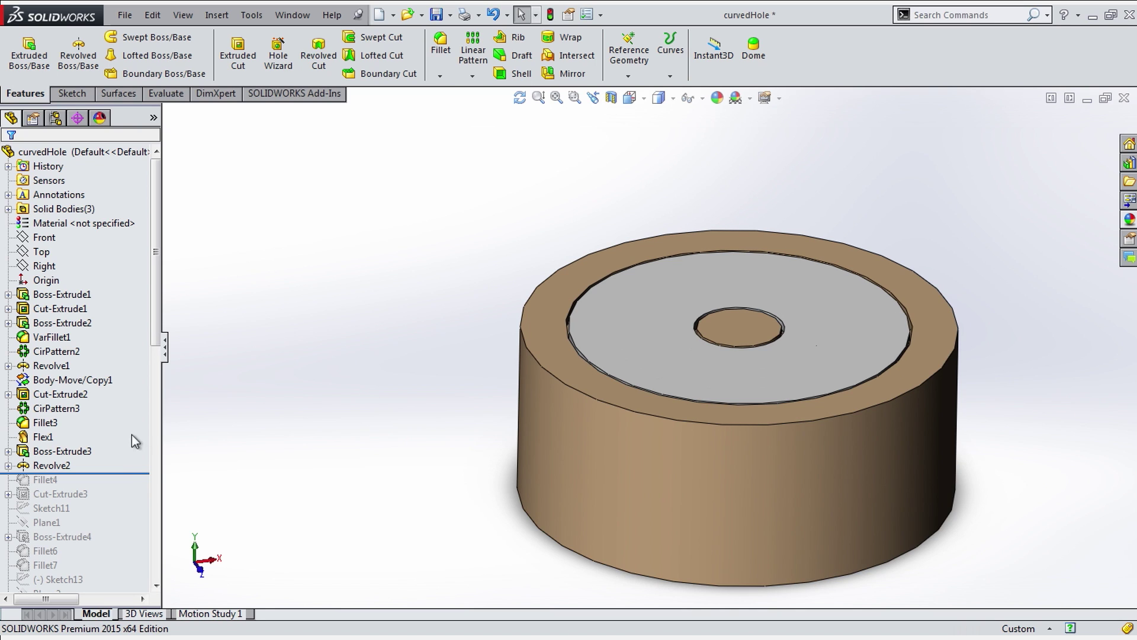
# Roll the history forward to include Fillet4 and view the side hole's circle sketch square-on with hidden lines visible
pyautogui.moveTo(133, 474); pyautogui.dragTo(132, 487)
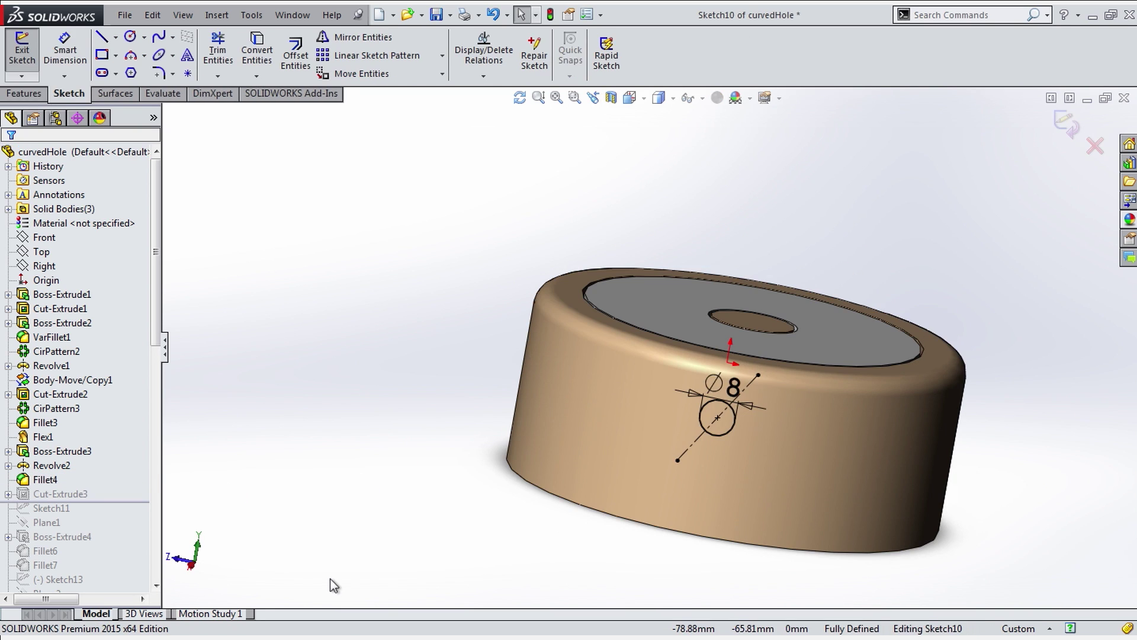
pyautogui.hotkey('ctrl', '8')
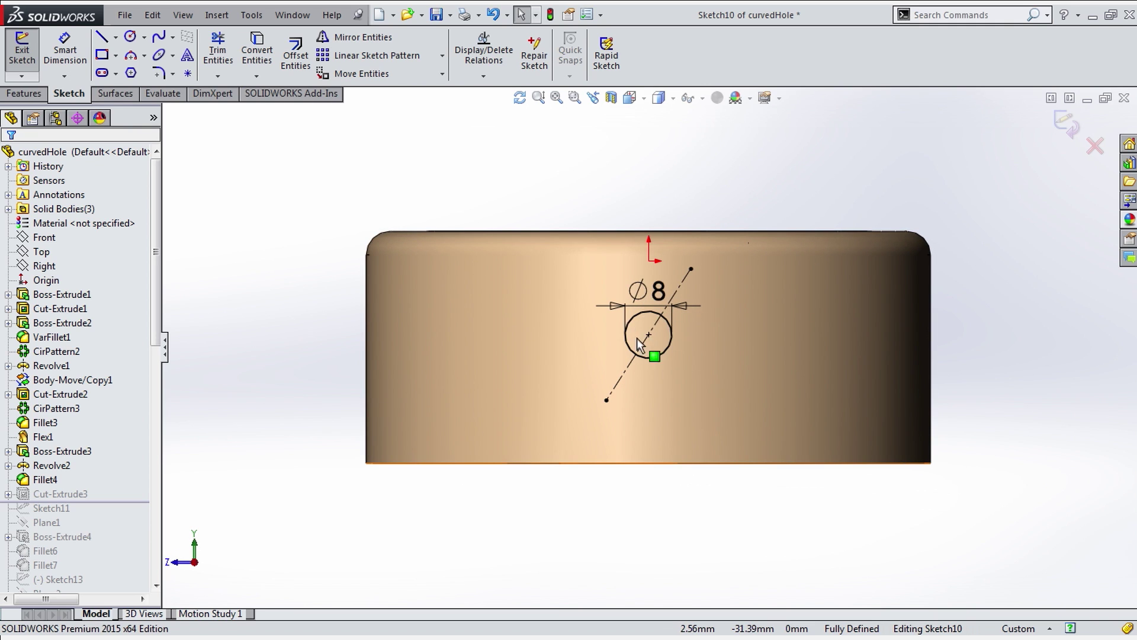
pyautogui.click(673, 99)
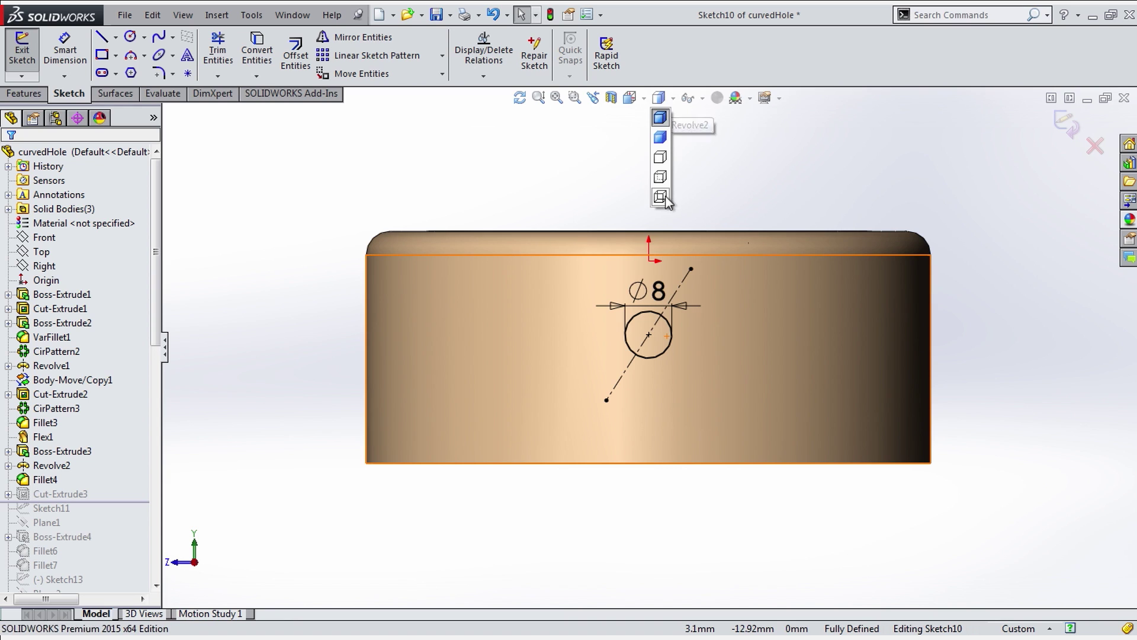
pyautogui.click(662, 179)
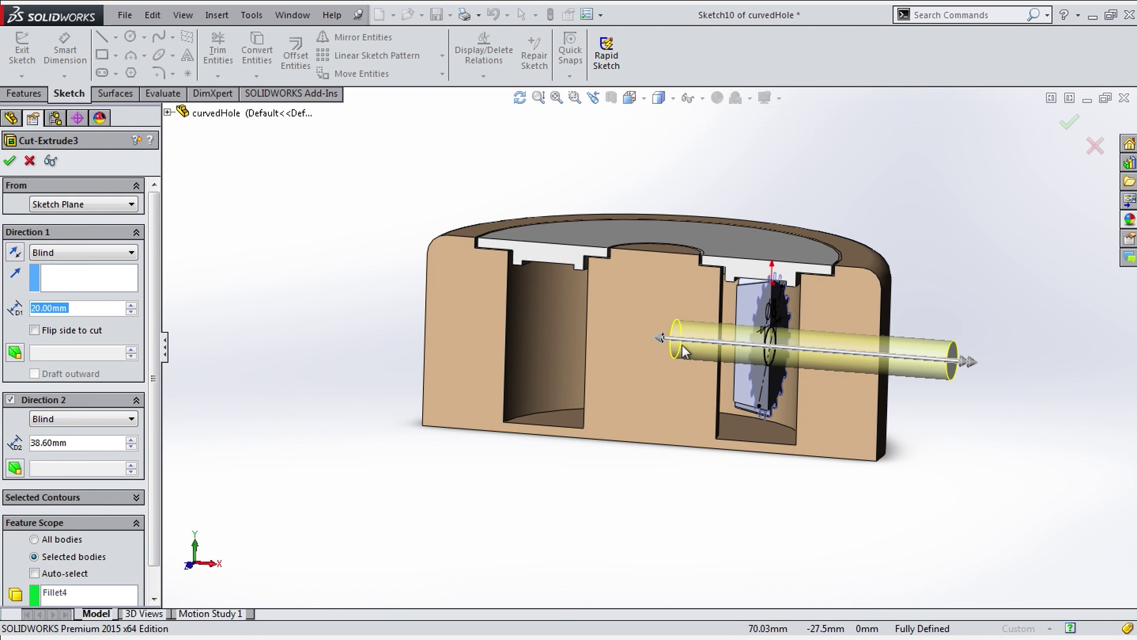
# Accept the two-direction Cut-Extrude3 through the housing's side and roll the history forward past Sketch11 to Plane1
pyautogui.press('Return')
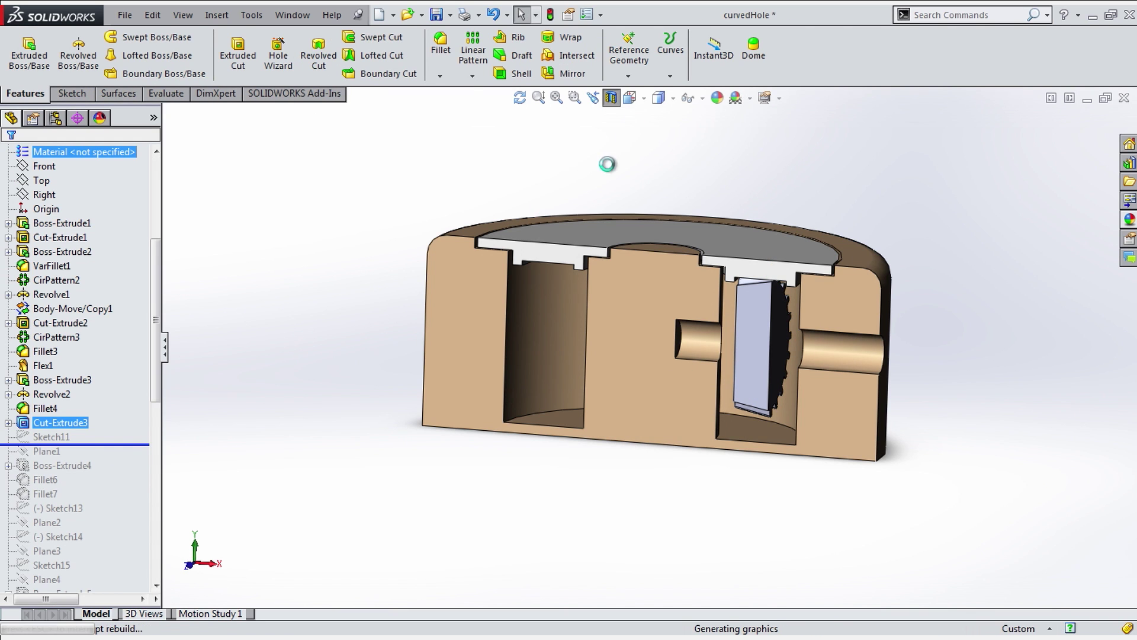
pyautogui.click(51, 436)
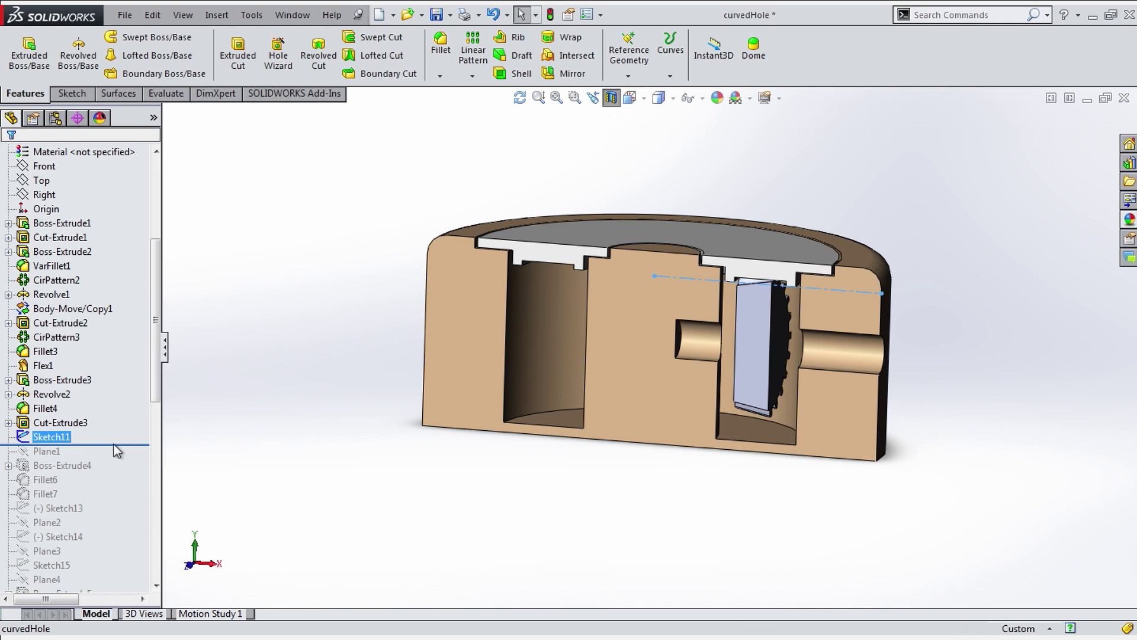
pyautogui.moveTo(122, 444)
pyautogui.mouseDown()
pyautogui.moveTo(118, 472)
pyautogui.moveTo(127, 466)
pyautogui.mouseUp()
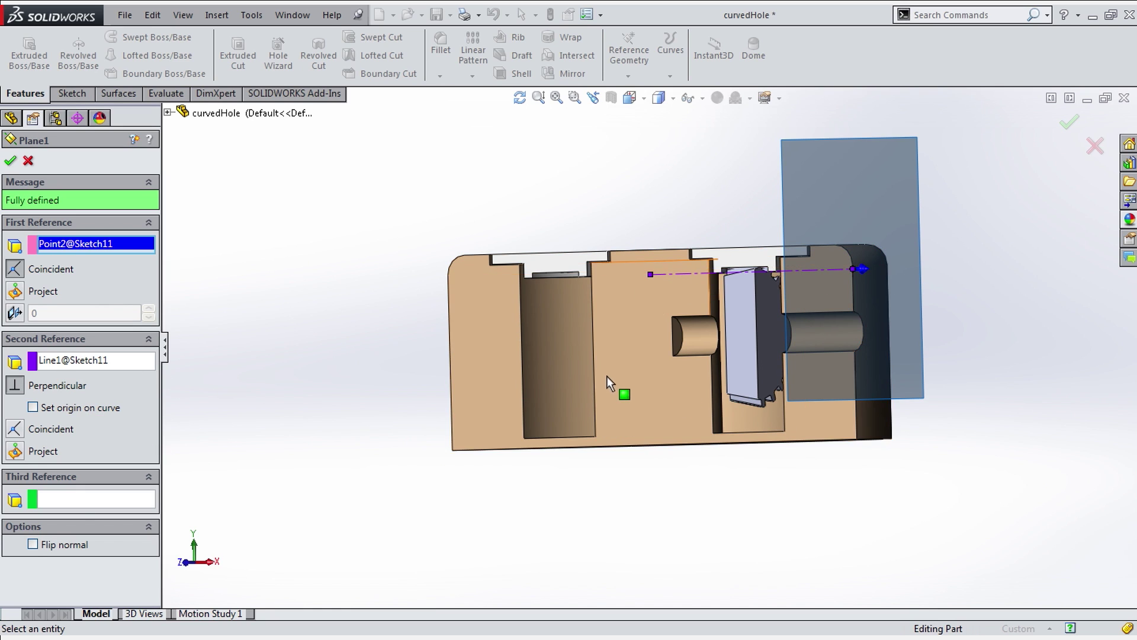
# Roll the history past Boss-Extrude4 and its fillets, stopping at Plane4 just before the angled rod's extrusion
pyautogui.press('Down')
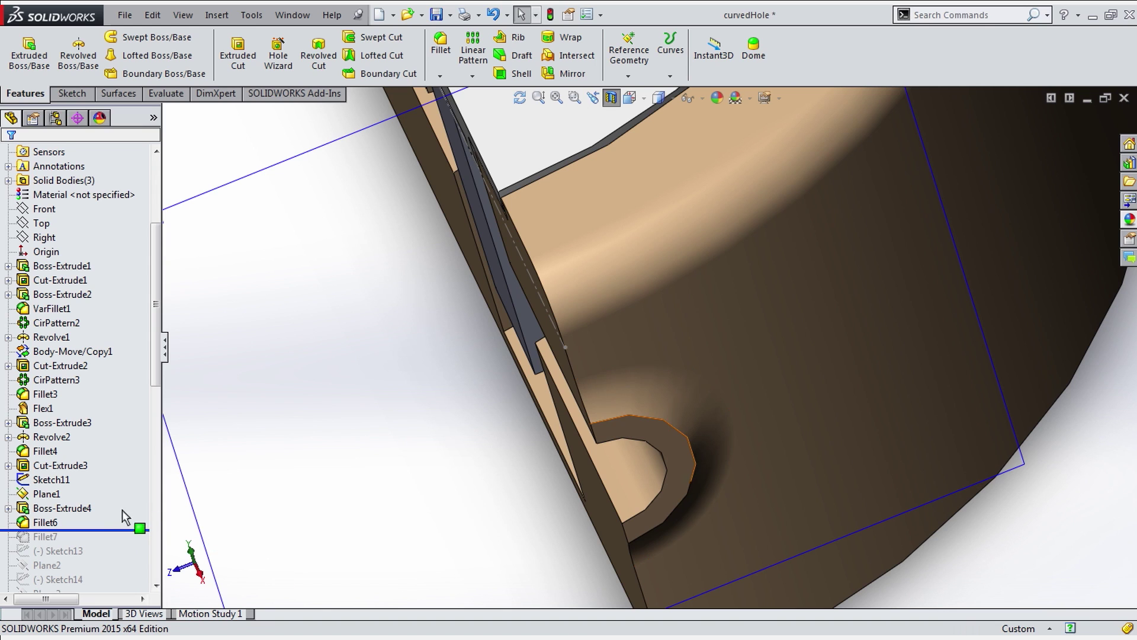
pyautogui.moveTo(121, 529); pyautogui.dragTo(123, 542)
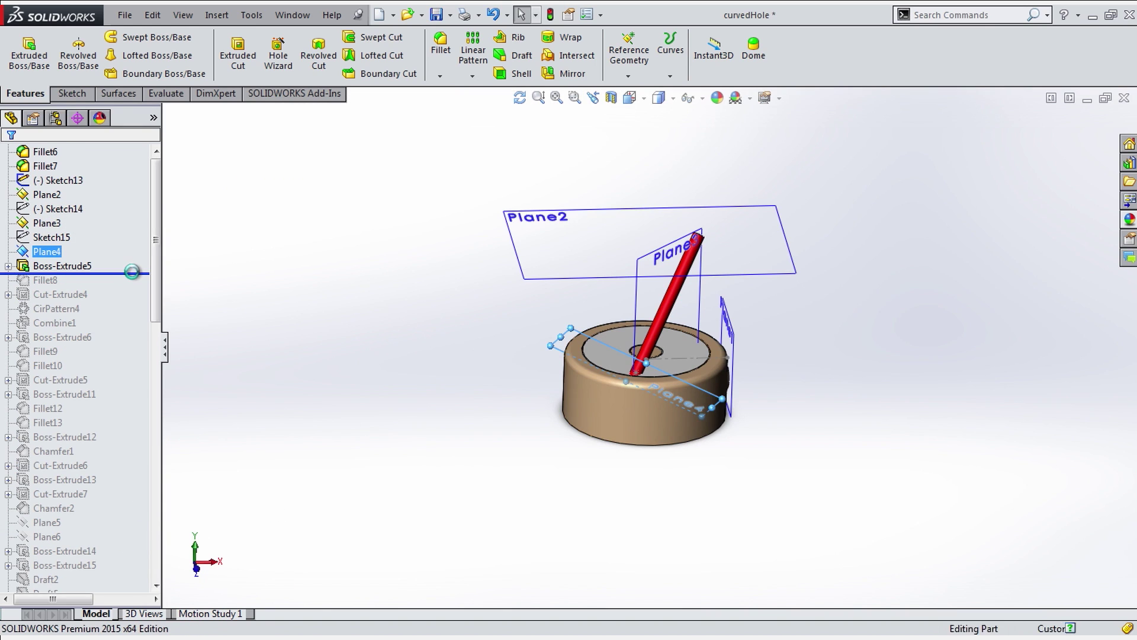
pyautogui.click(134, 268)
pyautogui.moveTo(135, 272); pyautogui.dragTo(135, 259)
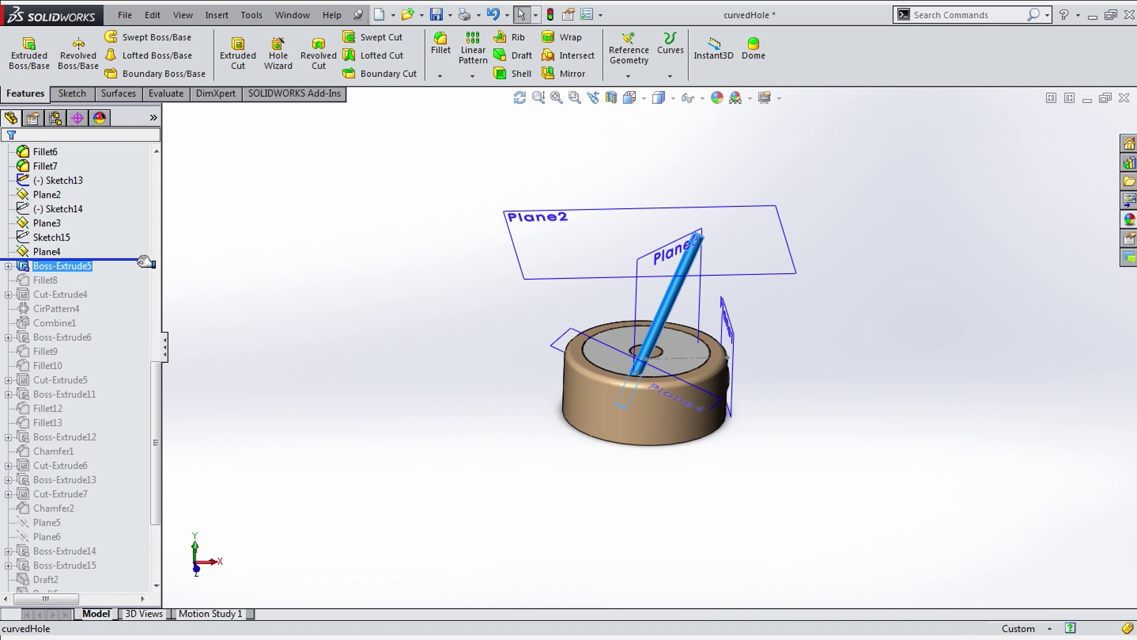
pyautogui.moveTo(496, 427); pyautogui.dragTo(460, 435, button='middle')
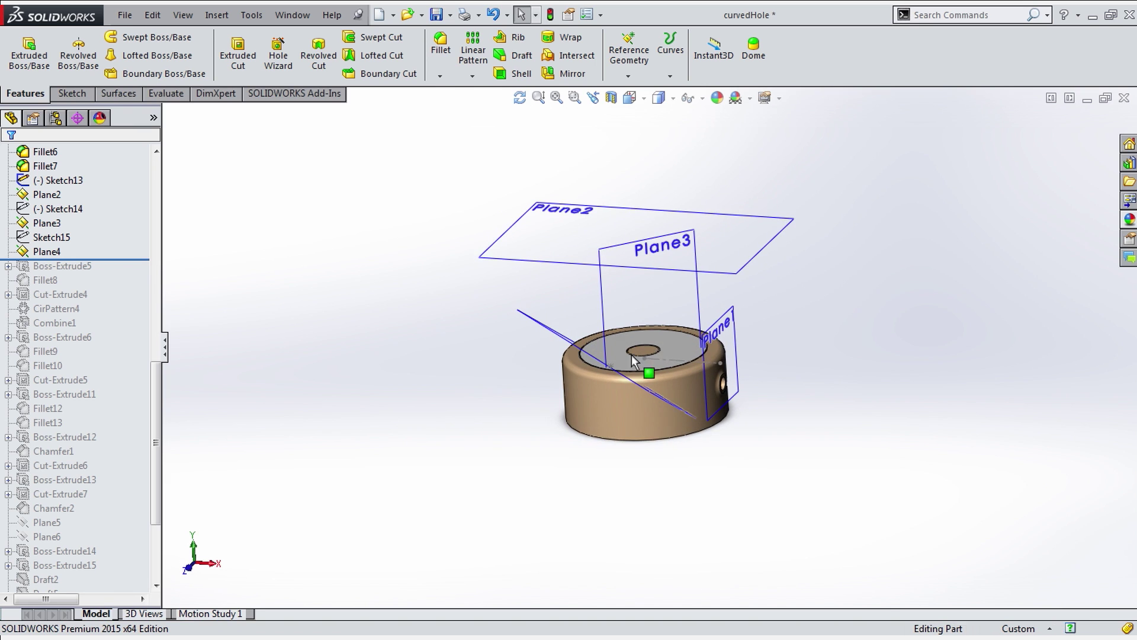
# Show Sketch15, the slanted construction line running from the housing up to Plane2
pyautogui.click(51, 237)
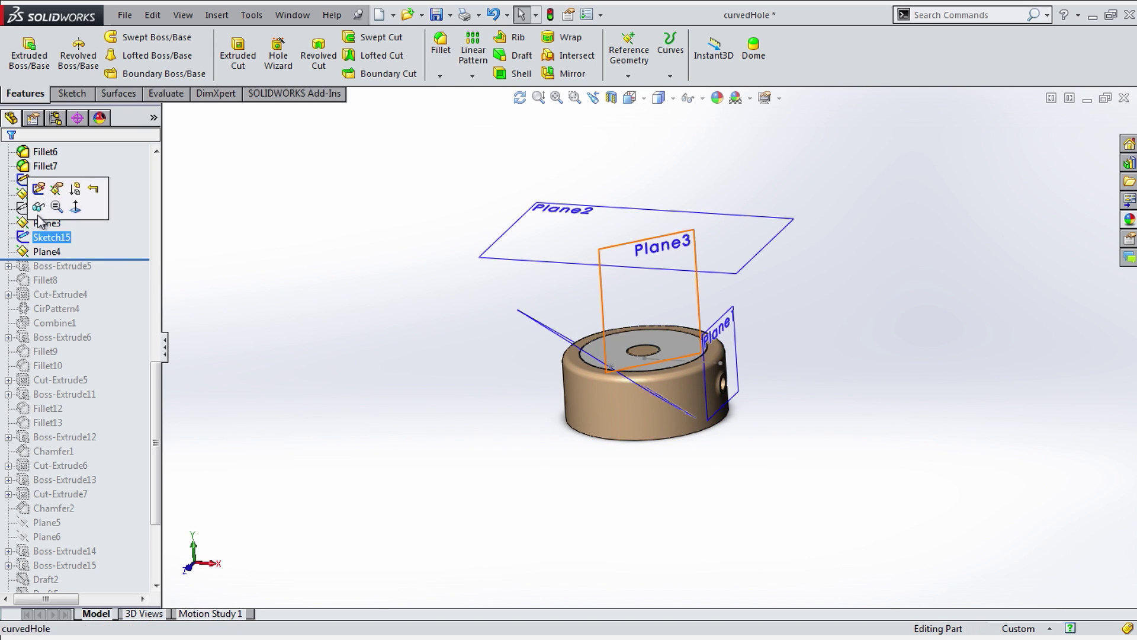
pyautogui.click(49, 216)
pyautogui.press('Escape')
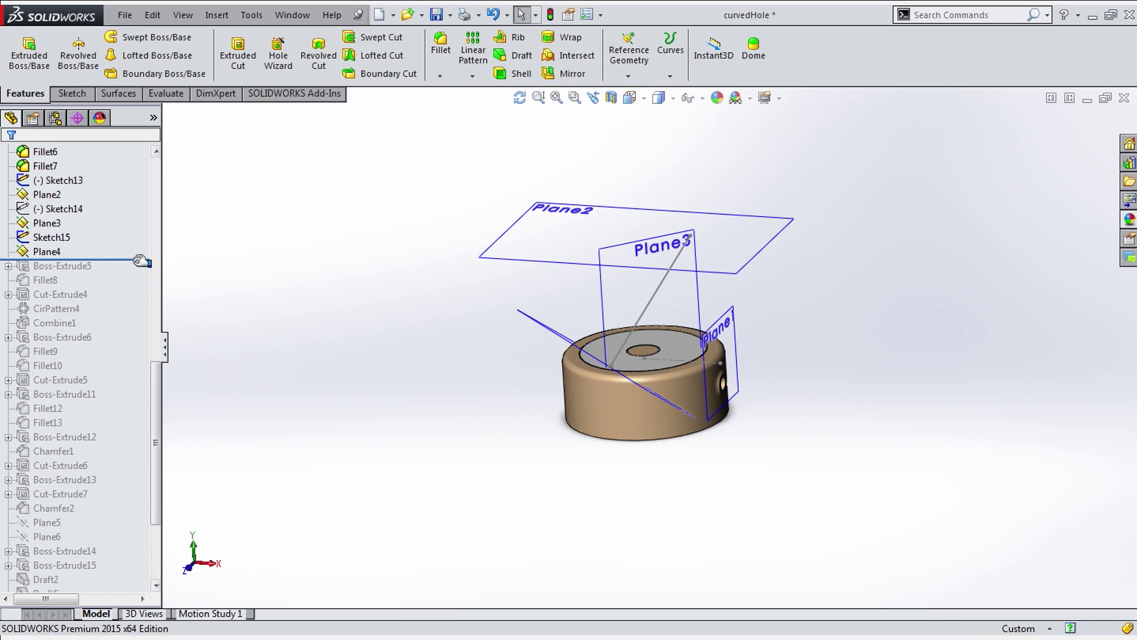
# Examine how the Sketch13 point on the housing's top relates to the surrounding reference planes
pyautogui.click(612, 365)
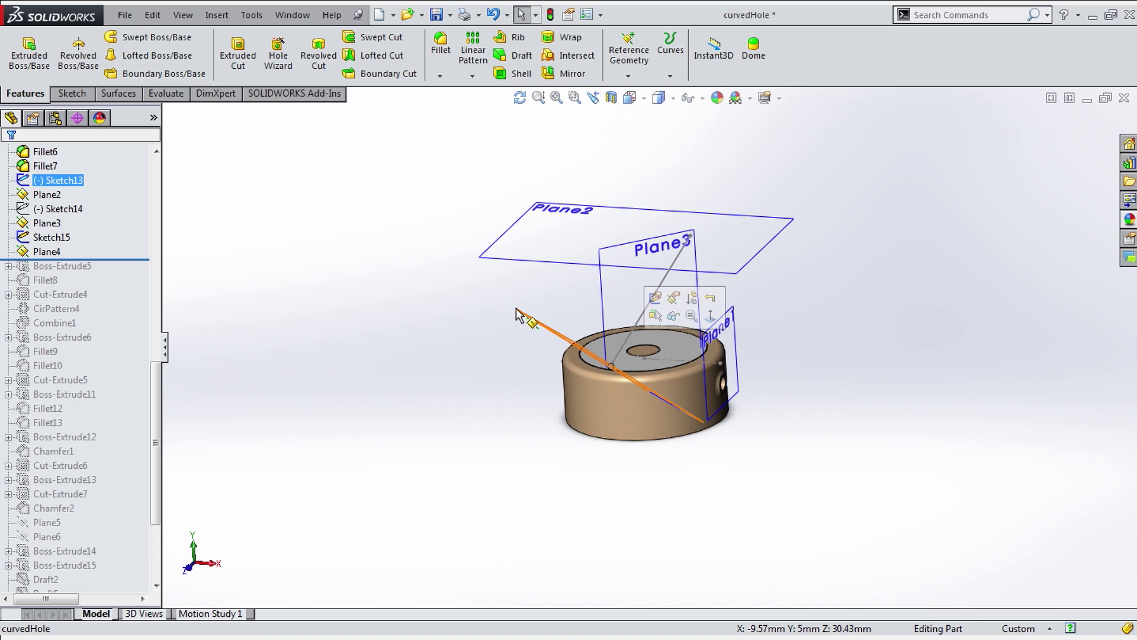
pyautogui.click(717, 336)
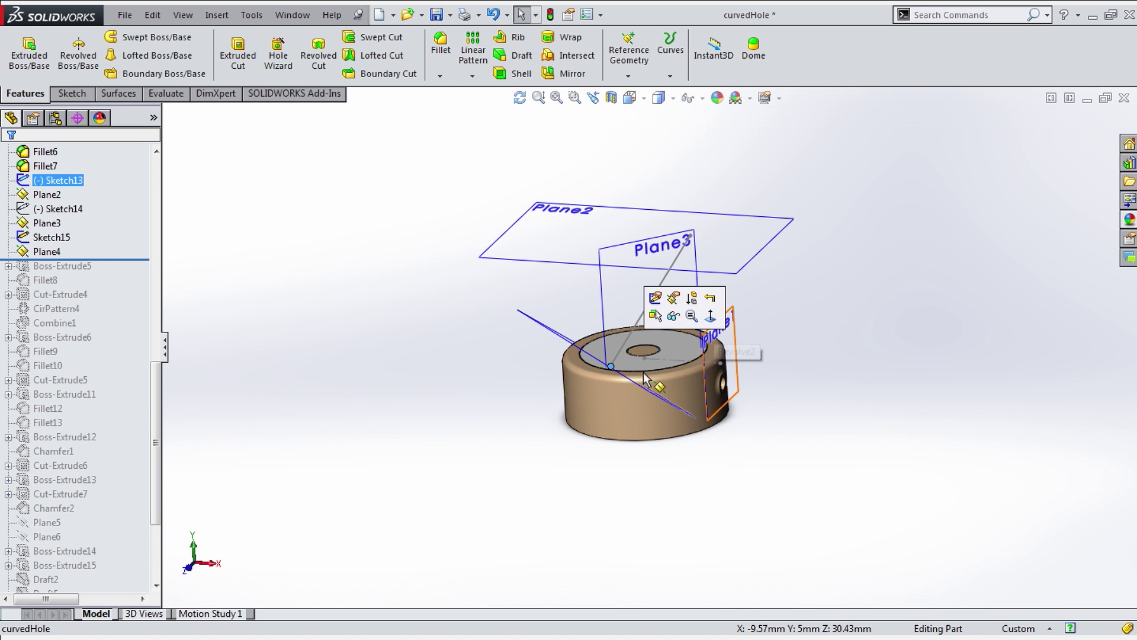
pyautogui.moveTo(691, 423)
pyautogui.mouseDown(button='middle')
pyautogui.moveTo(635, 470)
pyautogui.moveTo(750, 329)
pyautogui.moveTo(827, 378)
pyautogui.moveTo(741, 211)
pyautogui.moveTo(734, 368)
pyautogui.moveTo(696, 463)
pyautogui.moveTo(677, 427)
pyautogui.moveTo(716, 427)
pyautogui.mouseUp(button='middle')
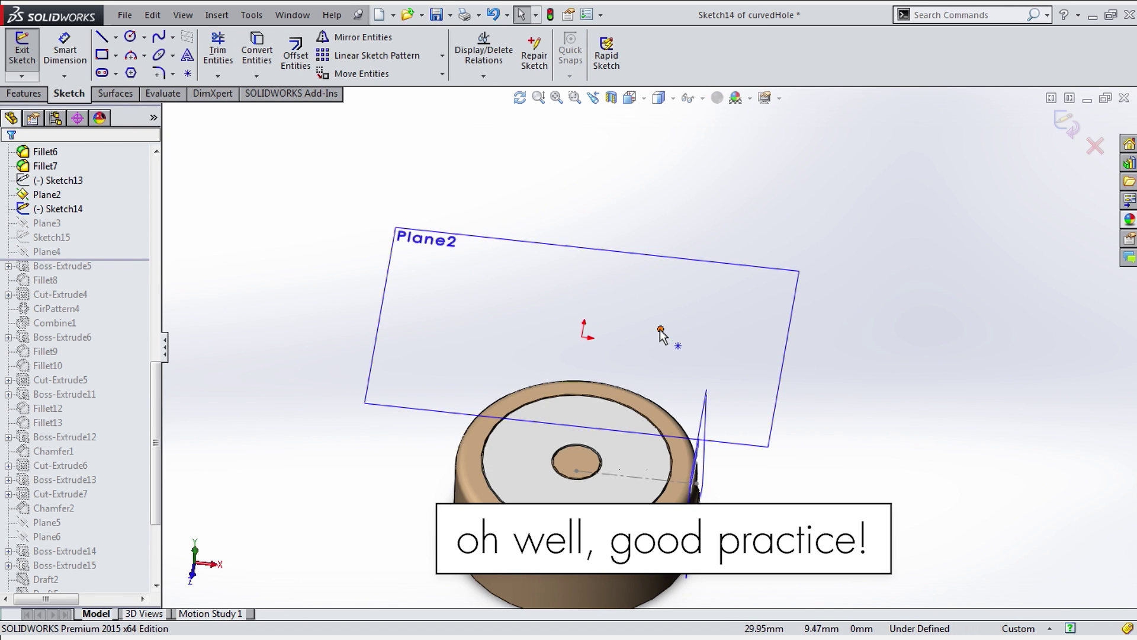
# Examine the Sketch14 point on Plane2 from directly above the part and close the sketch
pyautogui.hotkey('ctrl', '8')
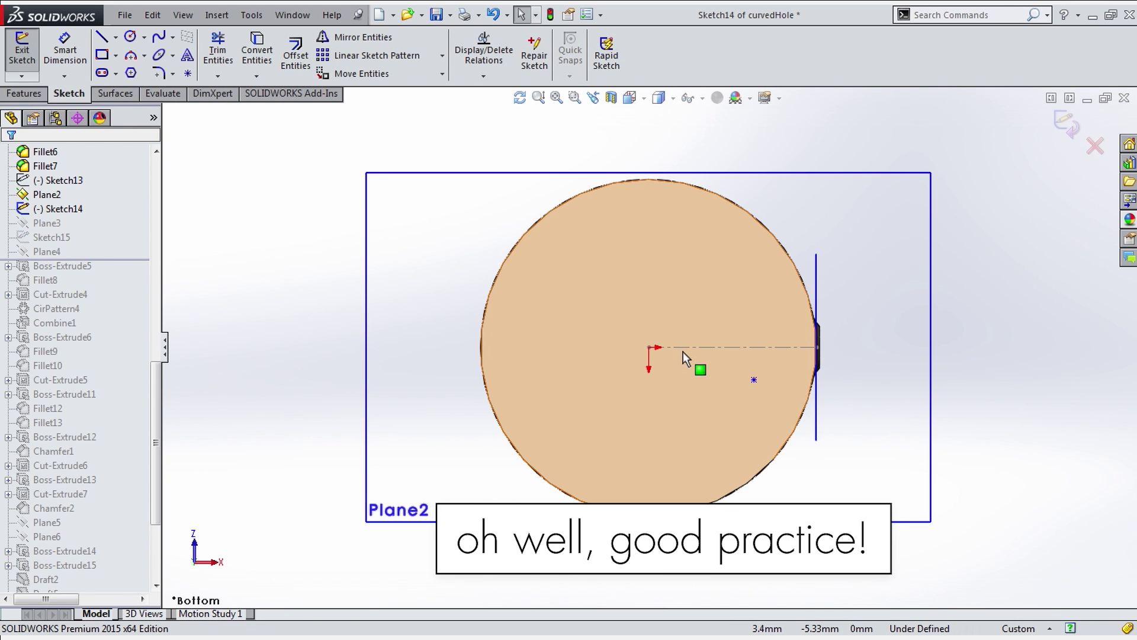
pyautogui.hotkey('ctrl', '8')
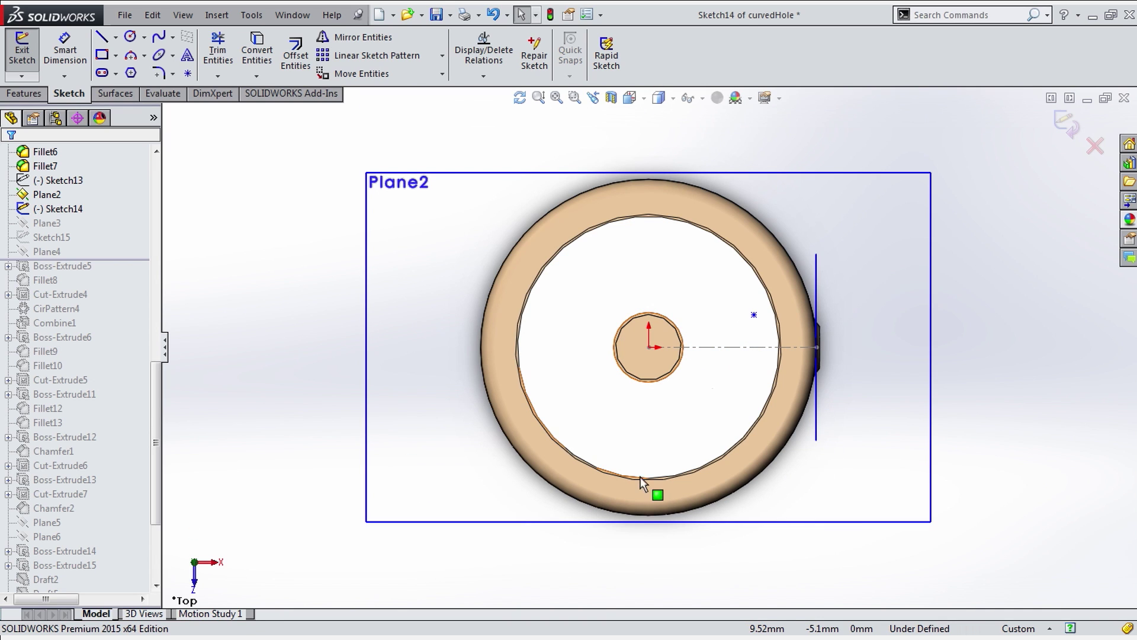
pyautogui.rightClick(31, 180)
pyautogui.click(338, 253)
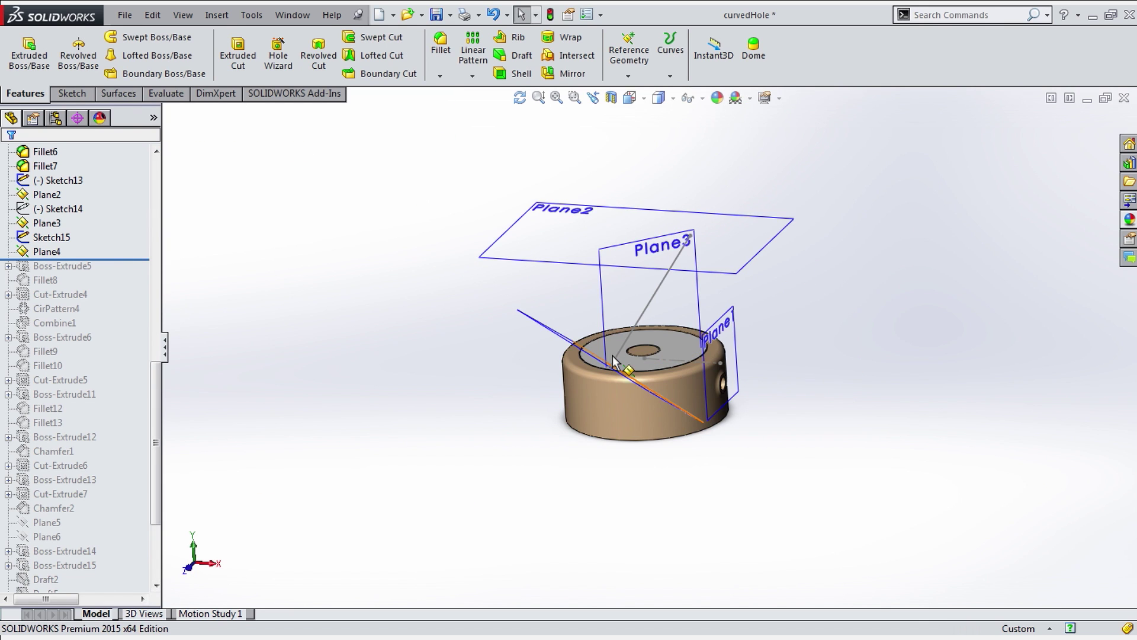
# Inspect the angled rod's extrusion from the Sketch13 point up to the Sketch14 point, accept it and view the whole rod
pyautogui.click(612, 364)
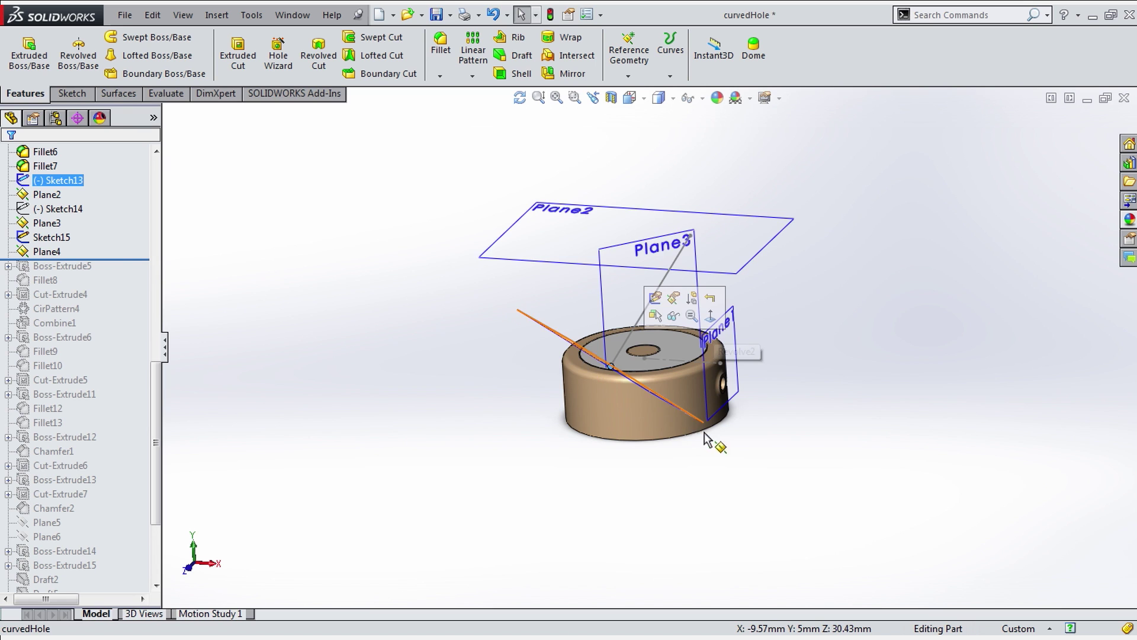
pyautogui.moveTo(707, 439); pyautogui.dragTo(604, 456, button='middle')
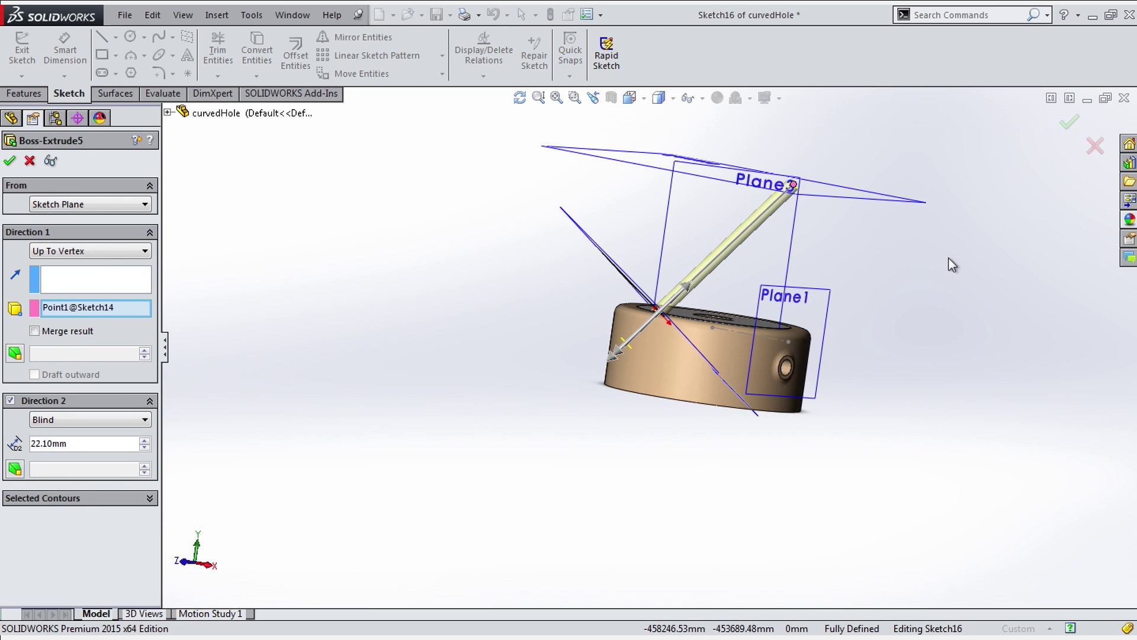
pyautogui.scroll(-6, 672, 308)
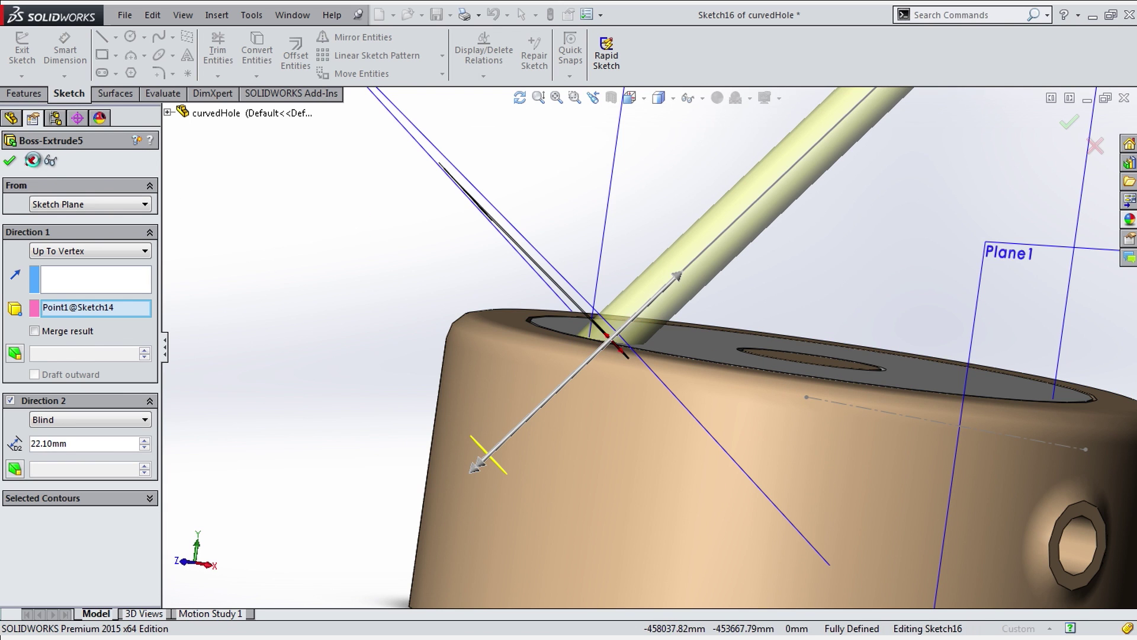
pyautogui.press('Return')
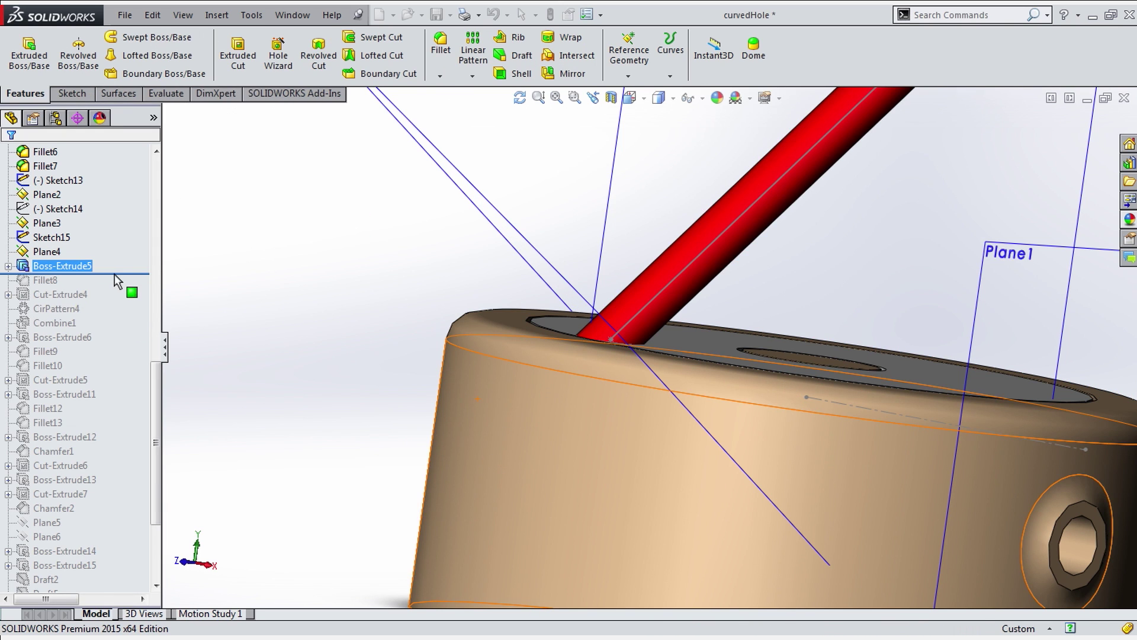
pyautogui.click(368, 294)
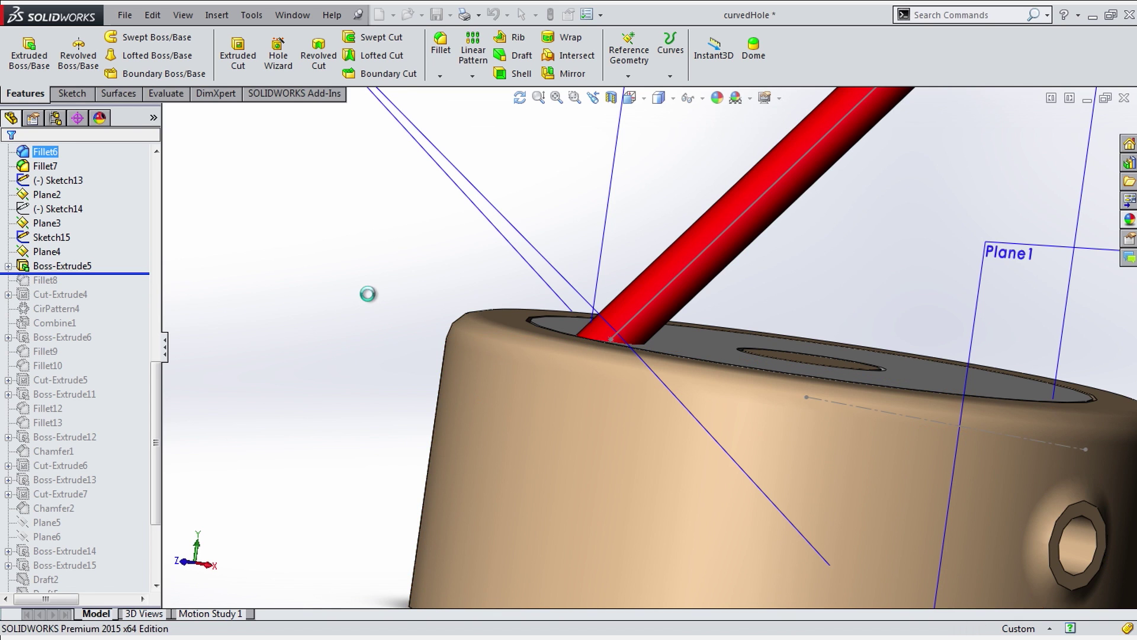
pyautogui.scroll(3, 474, 291)
pyautogui.press('z')
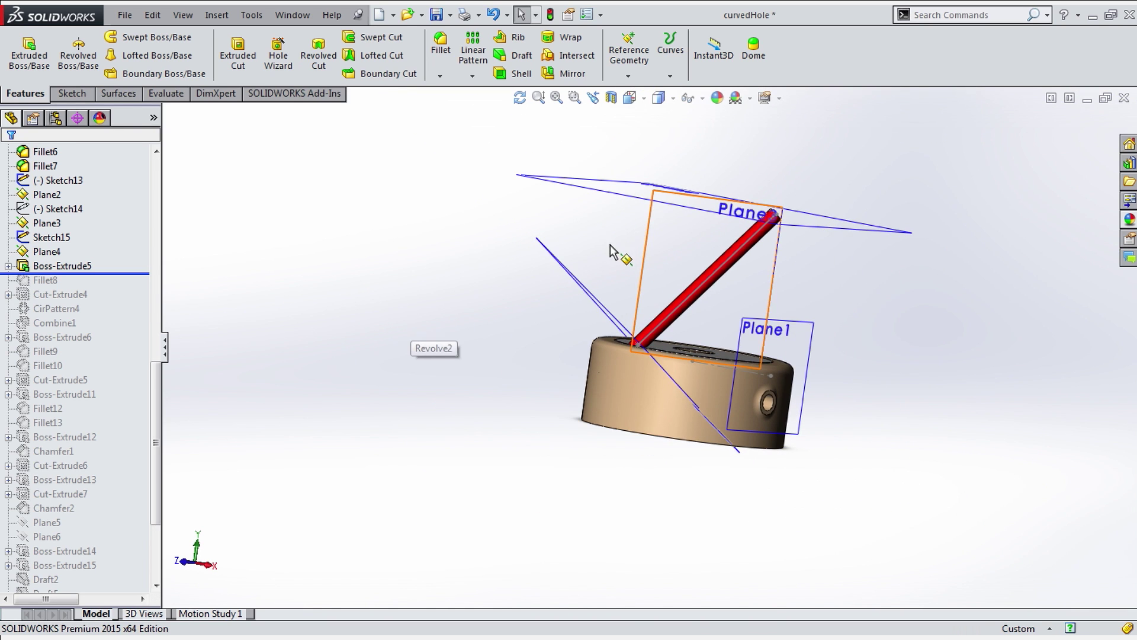
pyautogui.moveTo(610, 252); pyautogui.dragTo(613, 256, button='middle')
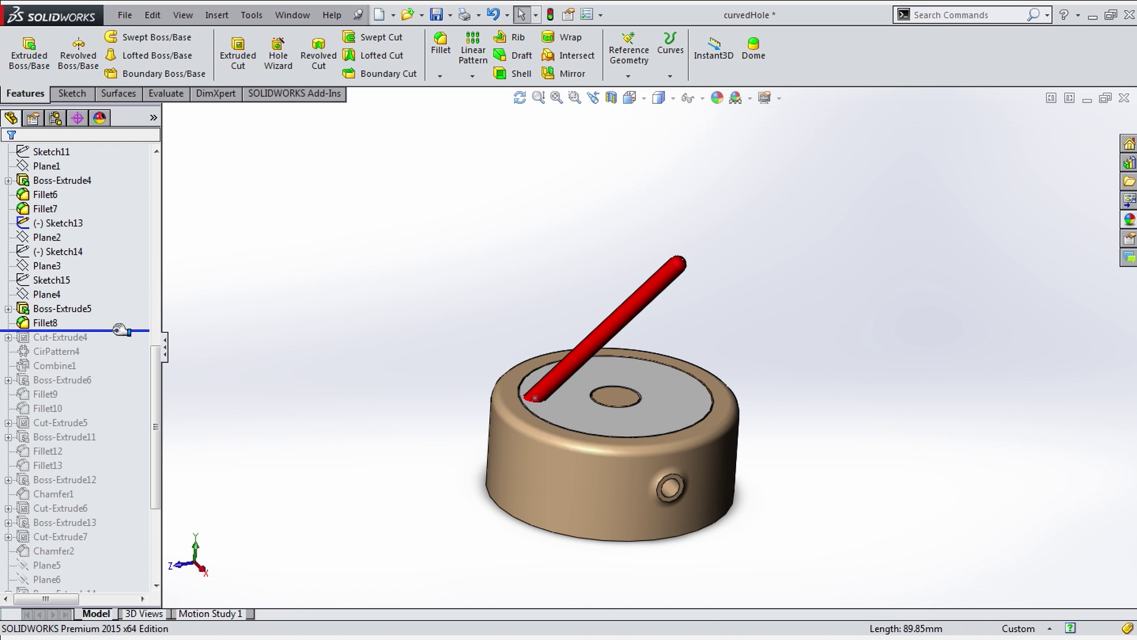
# Roll the history forward to Cut-Extrude4 and examine its sketch where the rod's lower end meets the housing
pyautogui.moveTo(120, 330); pyautogui.dragTo(121, 344)
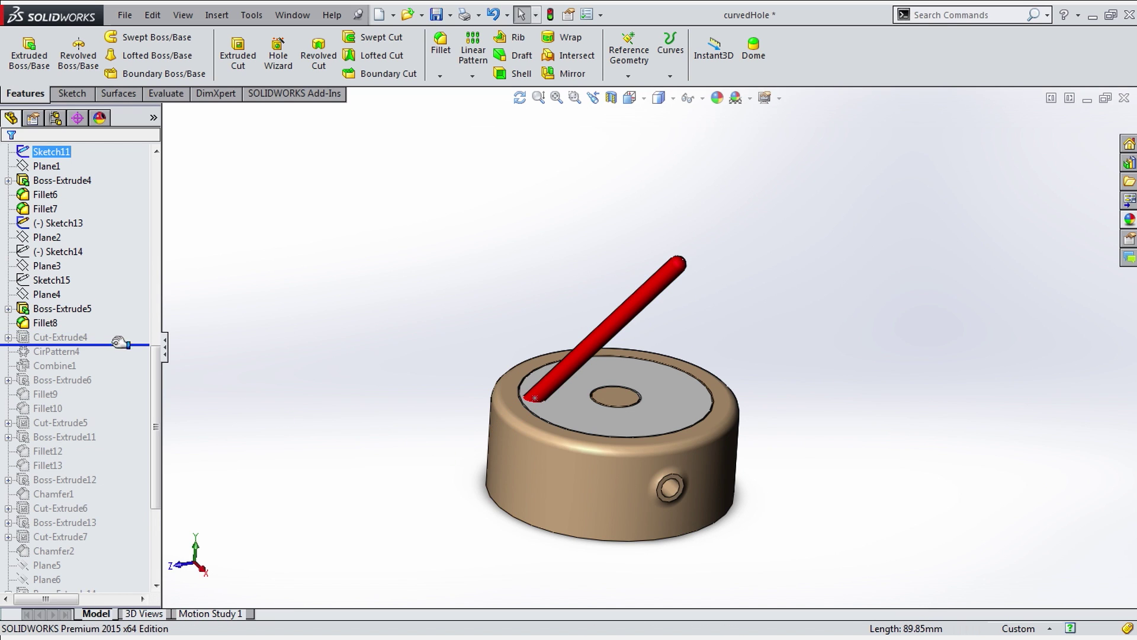
pyautogui.click(72, 337)
pyautogui.click(98, 288)
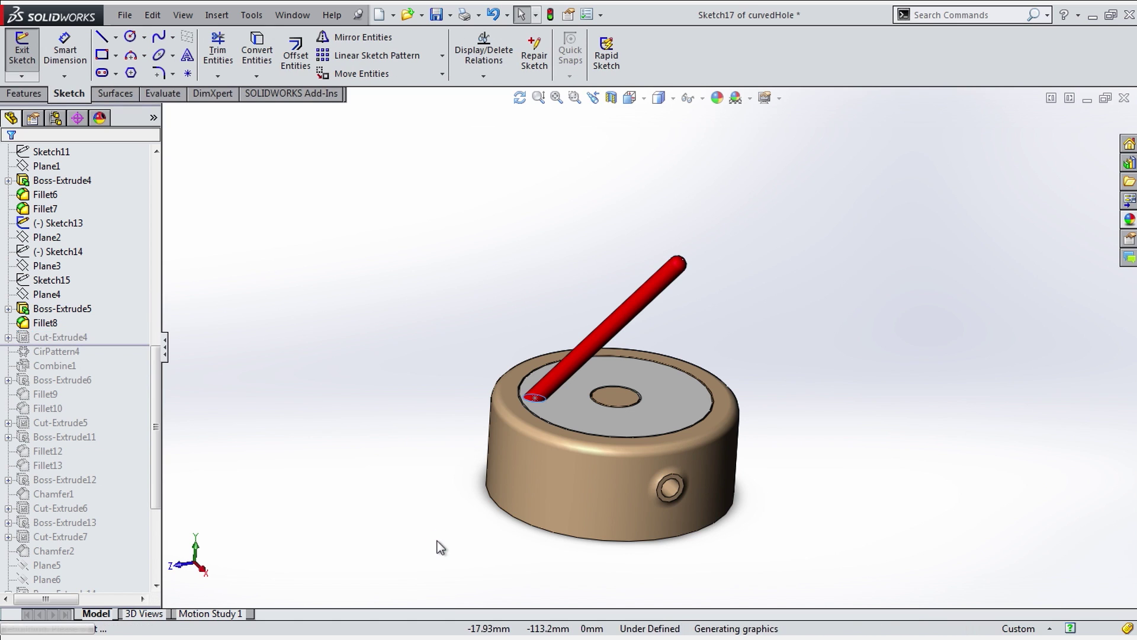
pyautogui.moveTo(409, 513); pyautogui.dragTo(409, 467, button='middle')
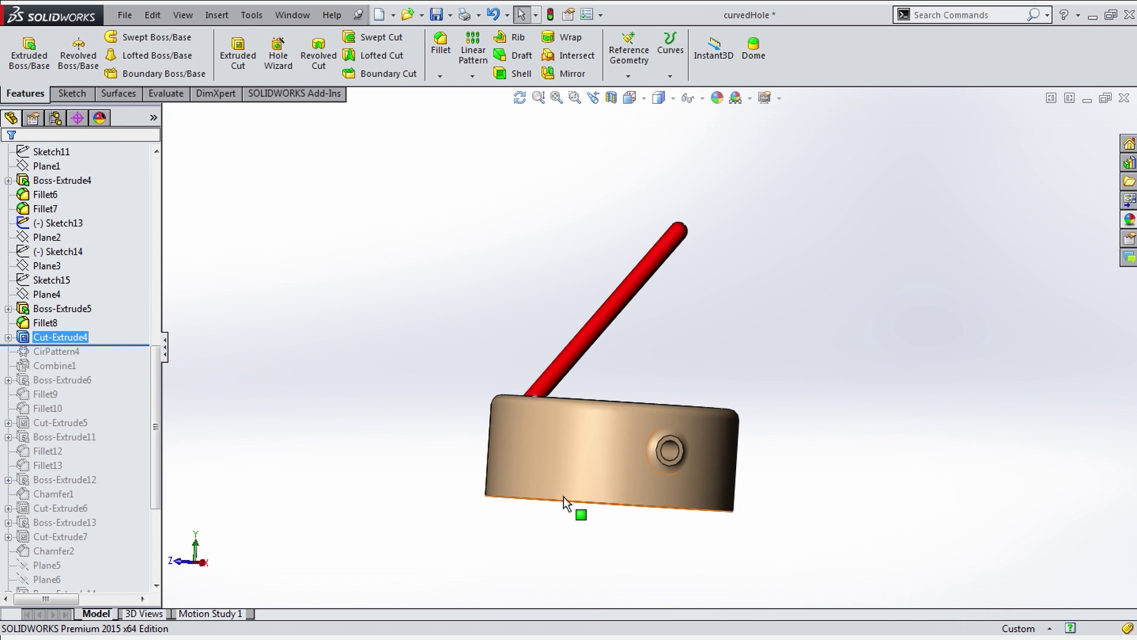
# Roll the history forward to CirPattern4 and review the rod's circular pattern settings and its rotation edge
pyautogui.moveTo(131, 345); pyautogui.dragTo(132, 357)
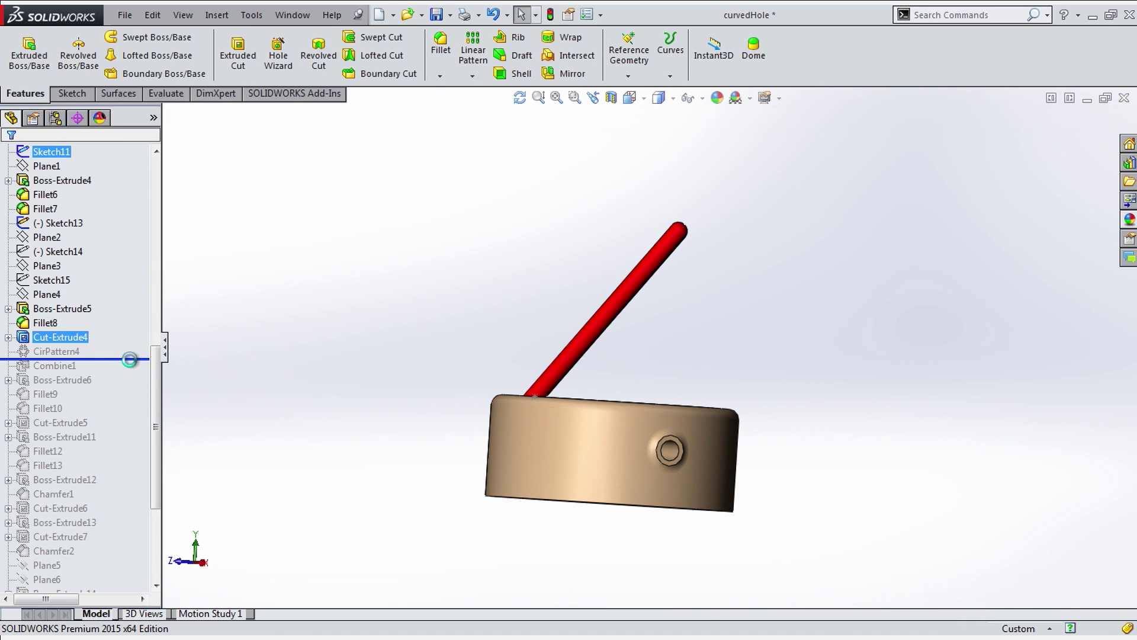
pyautogui.moveTo(366, 357); pyautogui.dragTo(409, 466, button='middle')
pyautogui.click(41, 352)
pyautogui.click(51, 322)
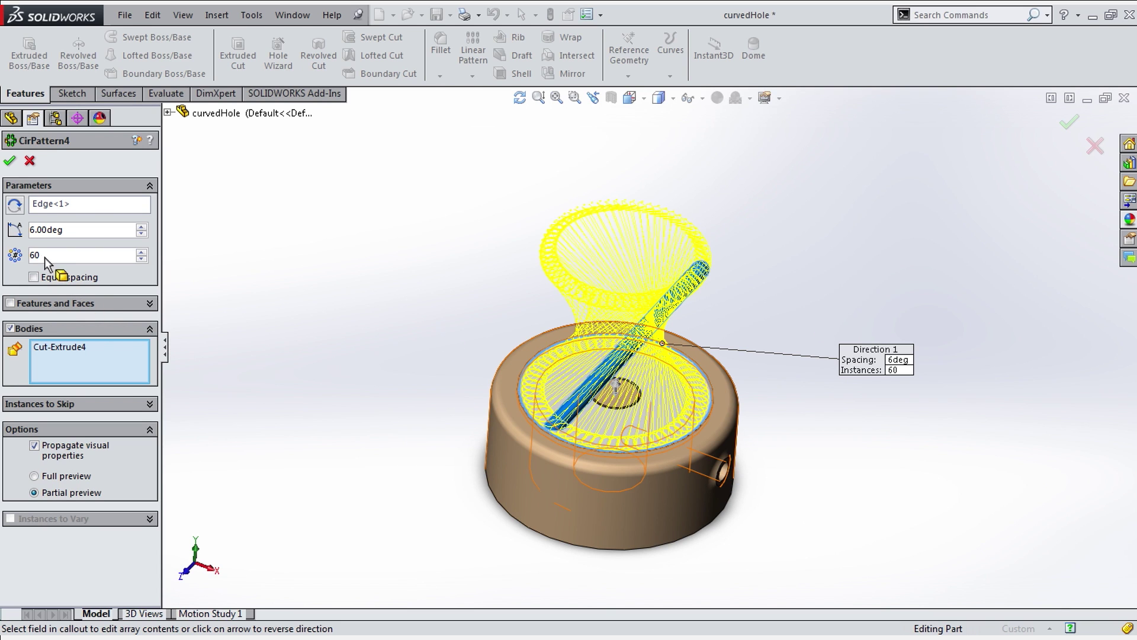
pyautogui.click(79, 206)
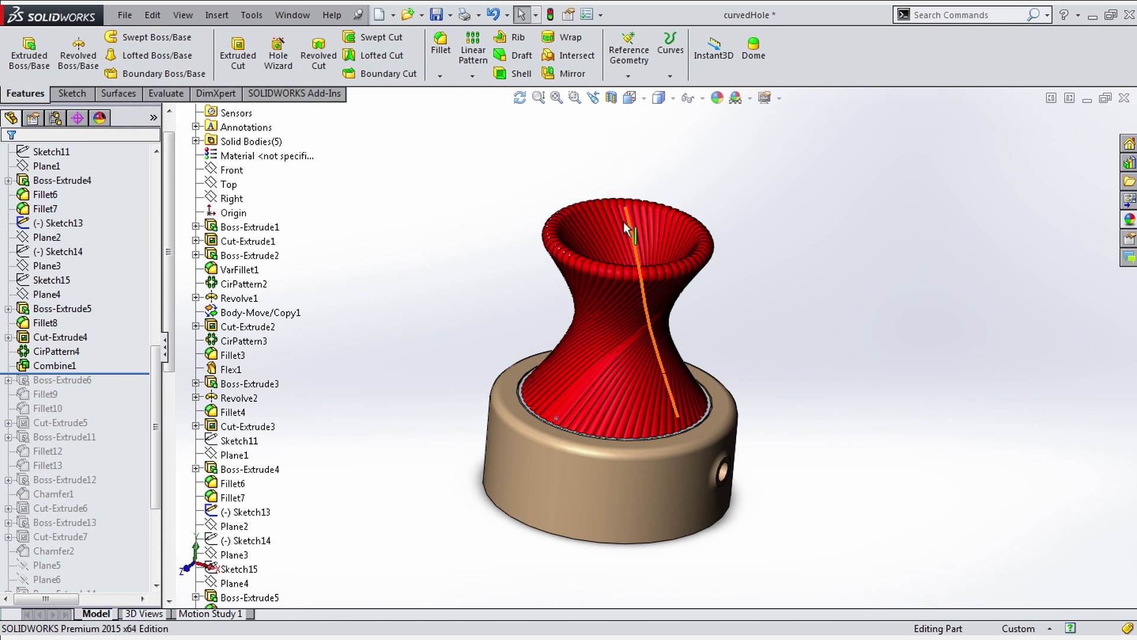
# Select an edge on the combined hourglass body, and close the Boss-Extrude6 profile sketch after reviewing it in section
pyautogui.click(624, 221)
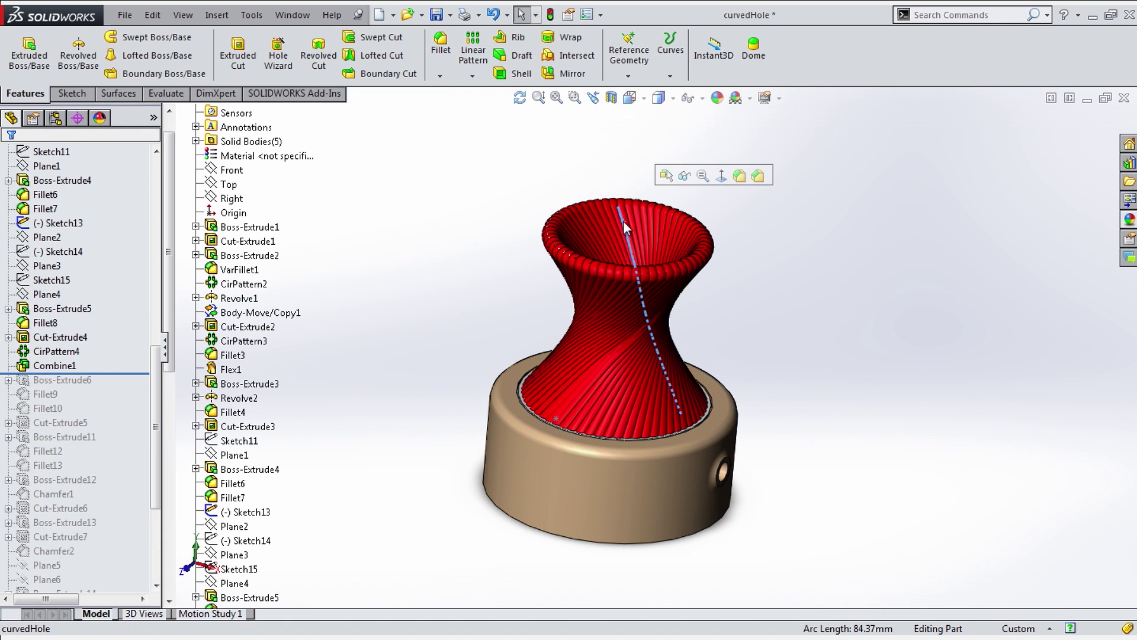
pyautogui.click(684, 177)
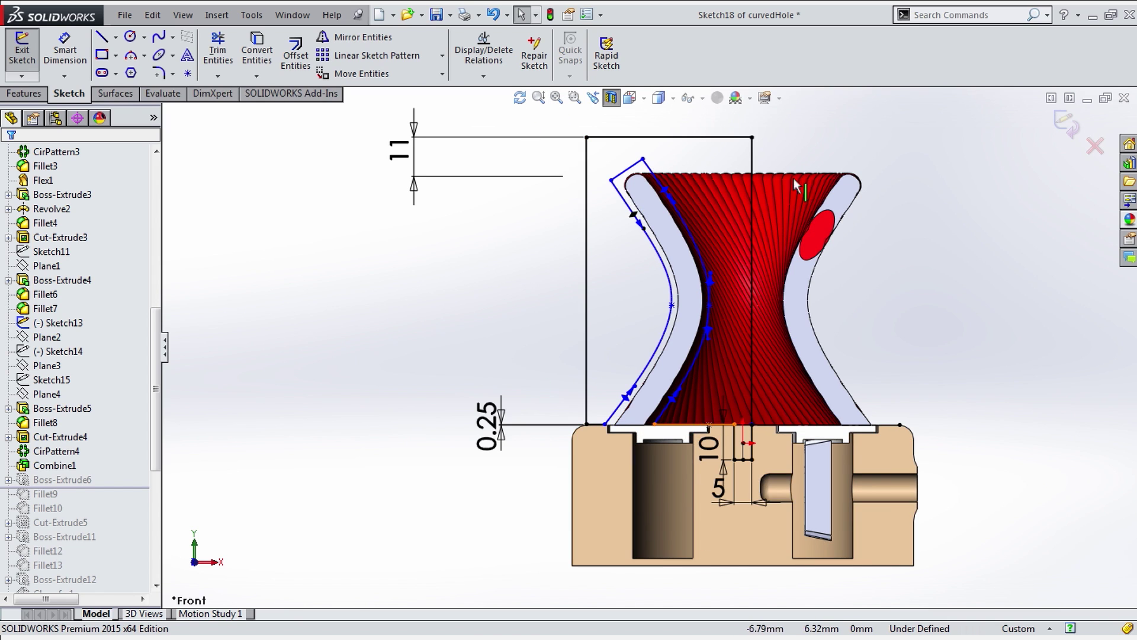
pyautogui.click(1068, 125)
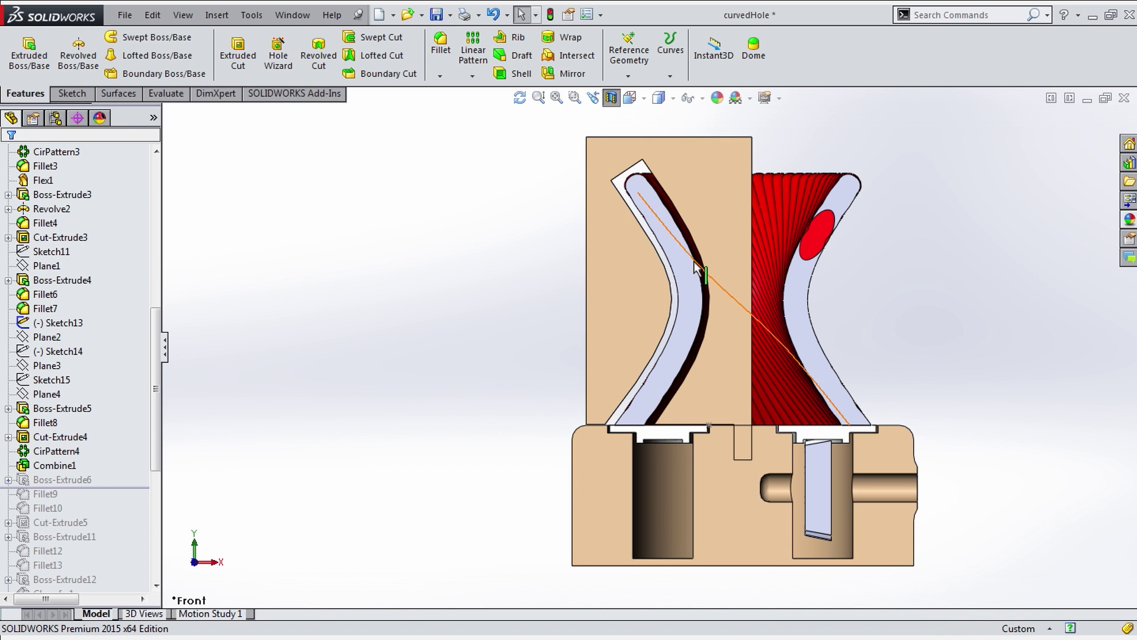
# Inspect the sectioned housing and block after Fillet10, and examine the Boss-Extrude12 profile sketch at the red rod's lower end
pyautogui.moveTo(485, 392); pyautogui.dragTo(487, 441, button='middle')
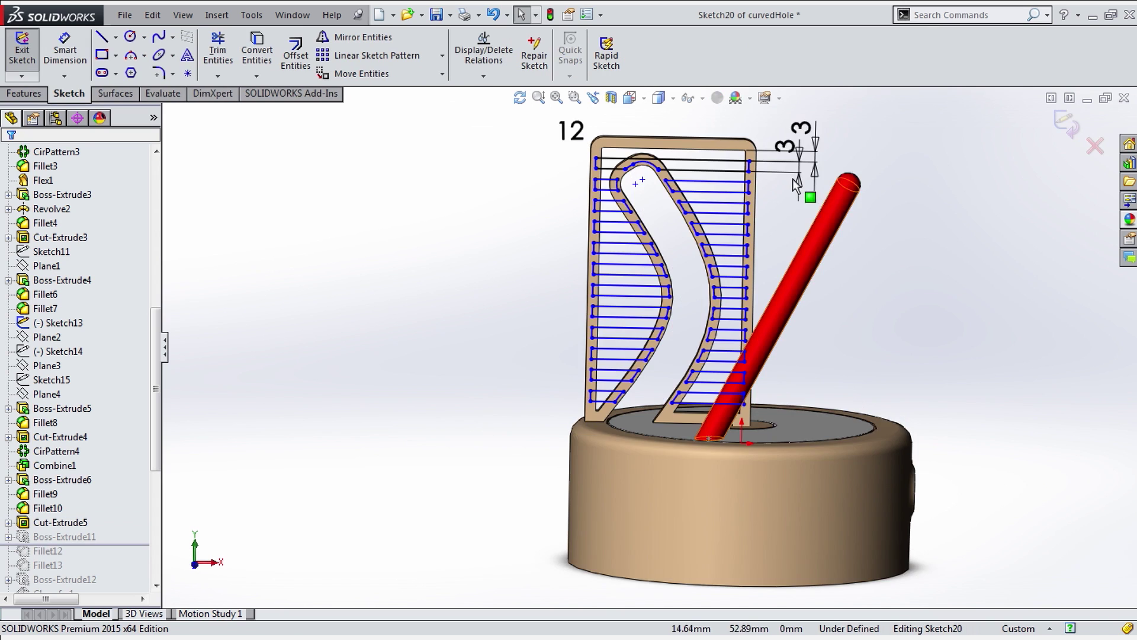
pyautogui.scroll(-2, 768, 194)
pyautogui.scroll(-1, 765, 204)
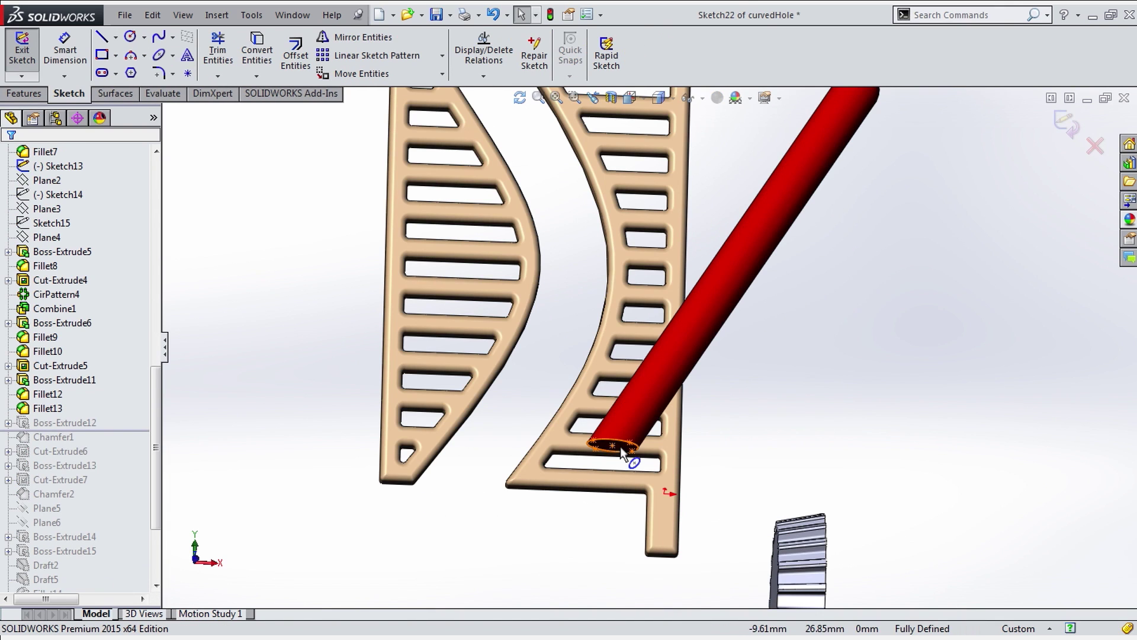
pyautogui.click(620, 446)
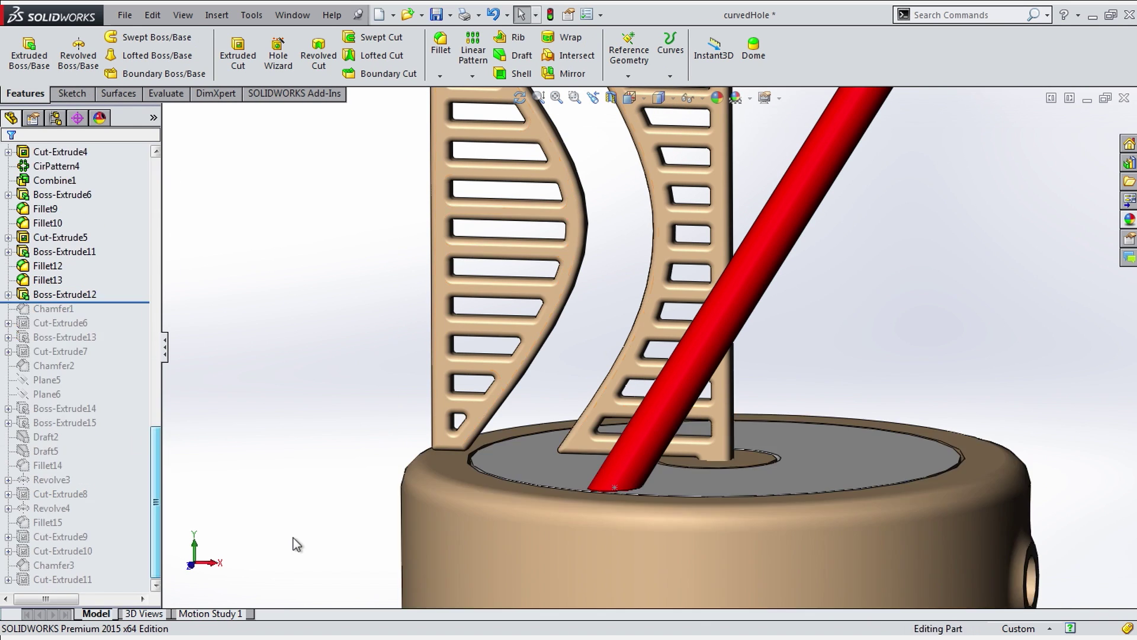
pyautogui.scroll(4, 297, 540)
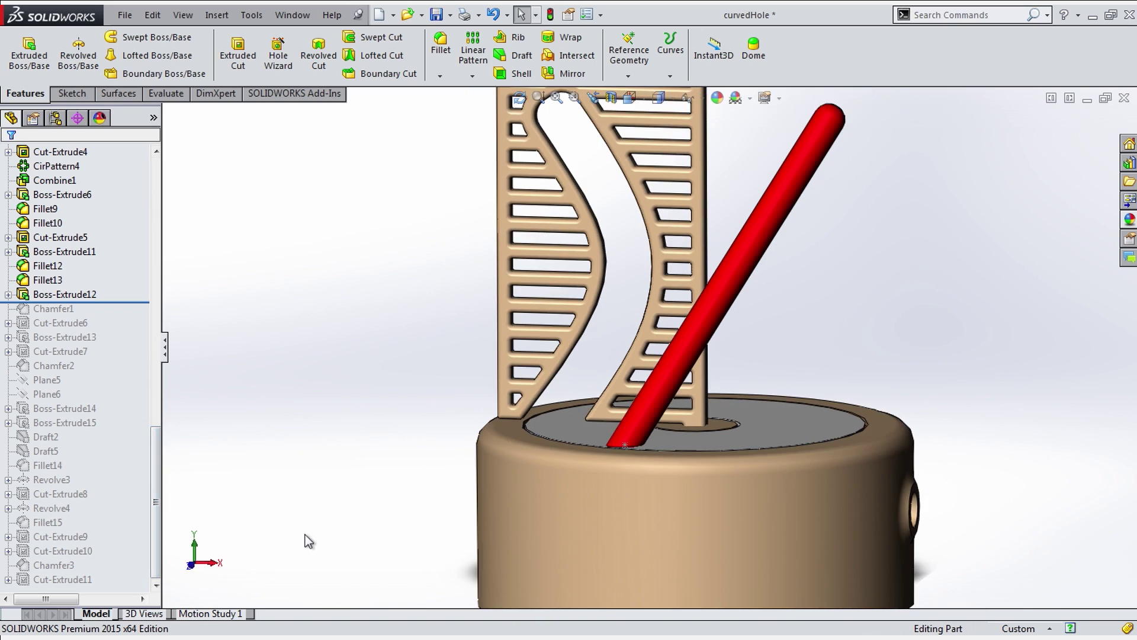
# Roll the history forward to Chamfer1, and review Cut-Extrude6's settings and profile at the rod's base before accepting it
pyautogui.moveTo(112, 302); pyautogui.dragTo(113, 316)
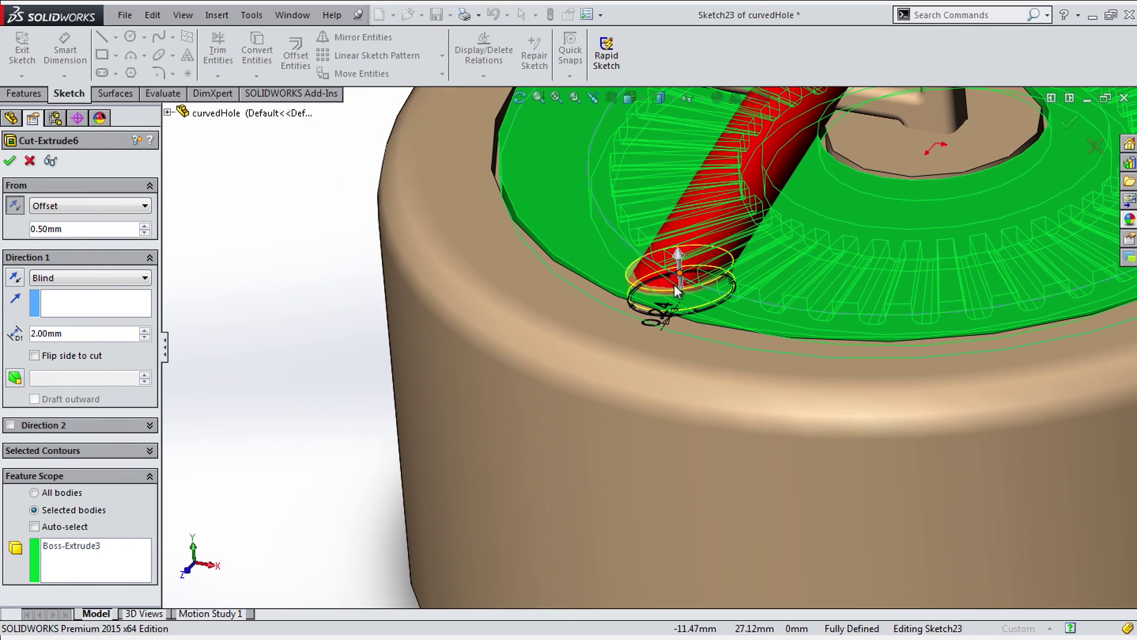
pyautogui.scroll(-4, 648, 320)
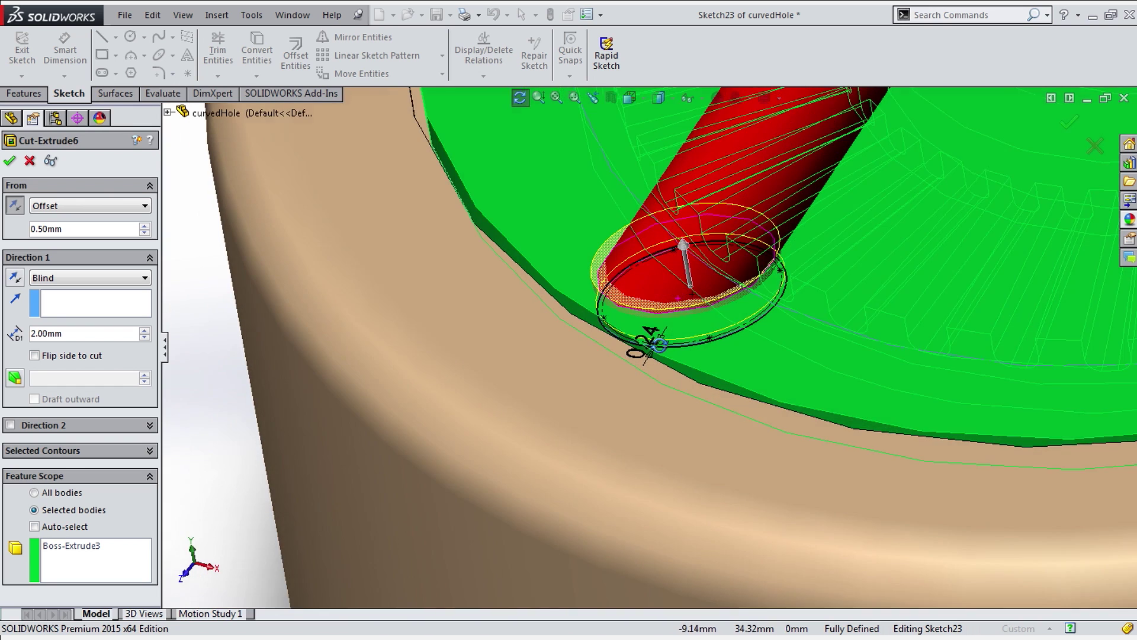
pyautogui.moveTo(659, 345); pyautogui.dragTo(663, 353, button='middle')
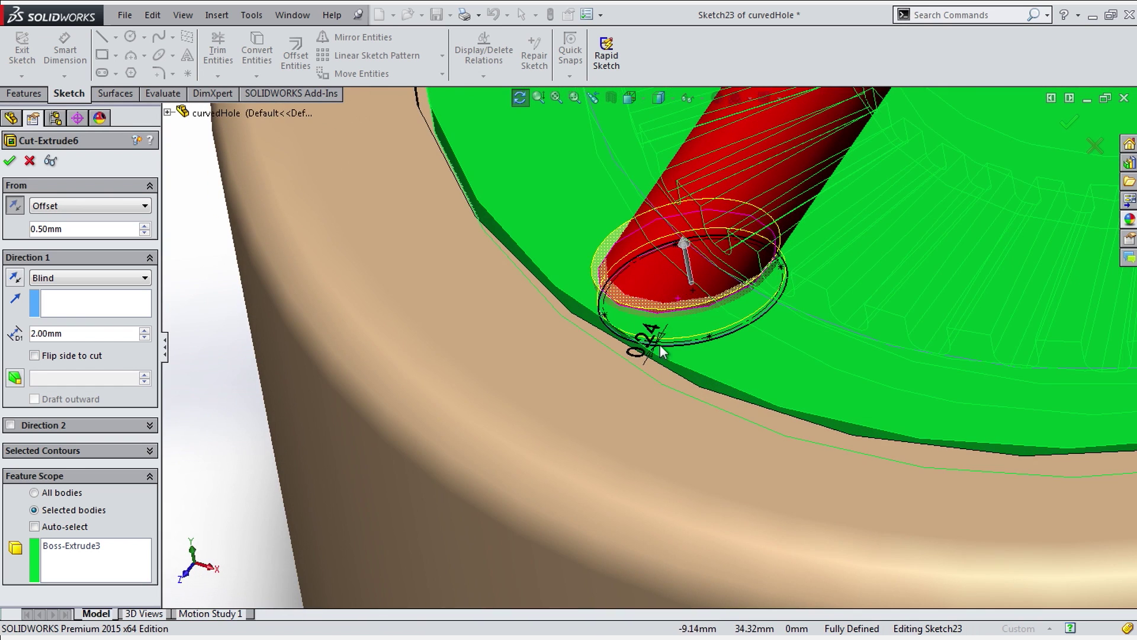
pyautogui.press('Return')
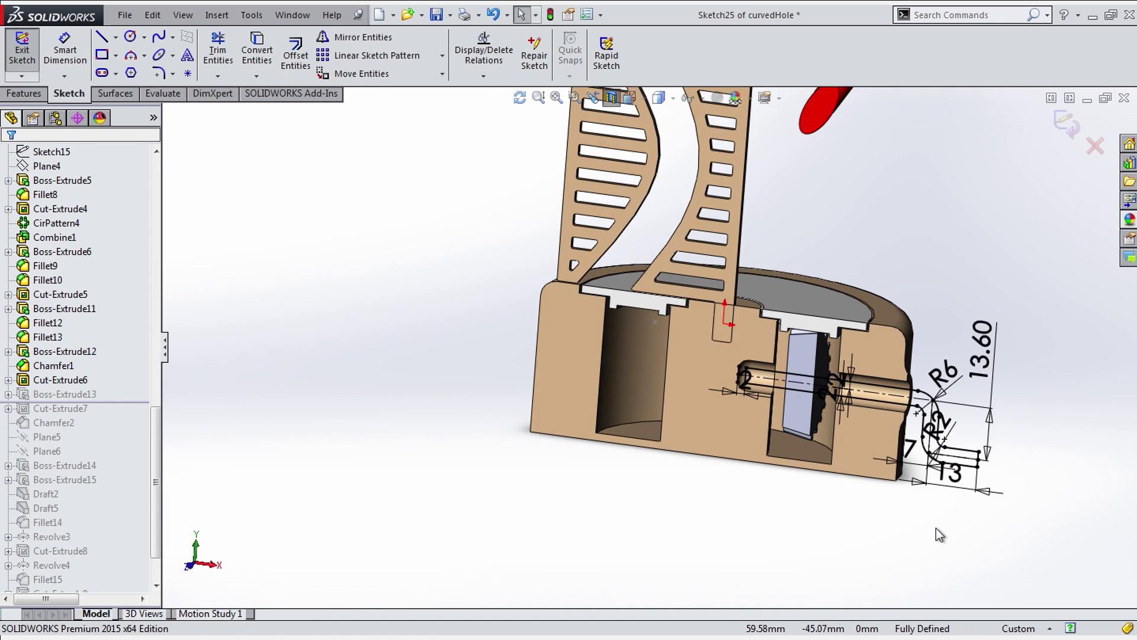
# Review the crank's profile in Sketch25 in section, and open Cut-Extrude7's sketch to examine the square hole through the gear
pyautogui.scroll(-3, 934, 524)
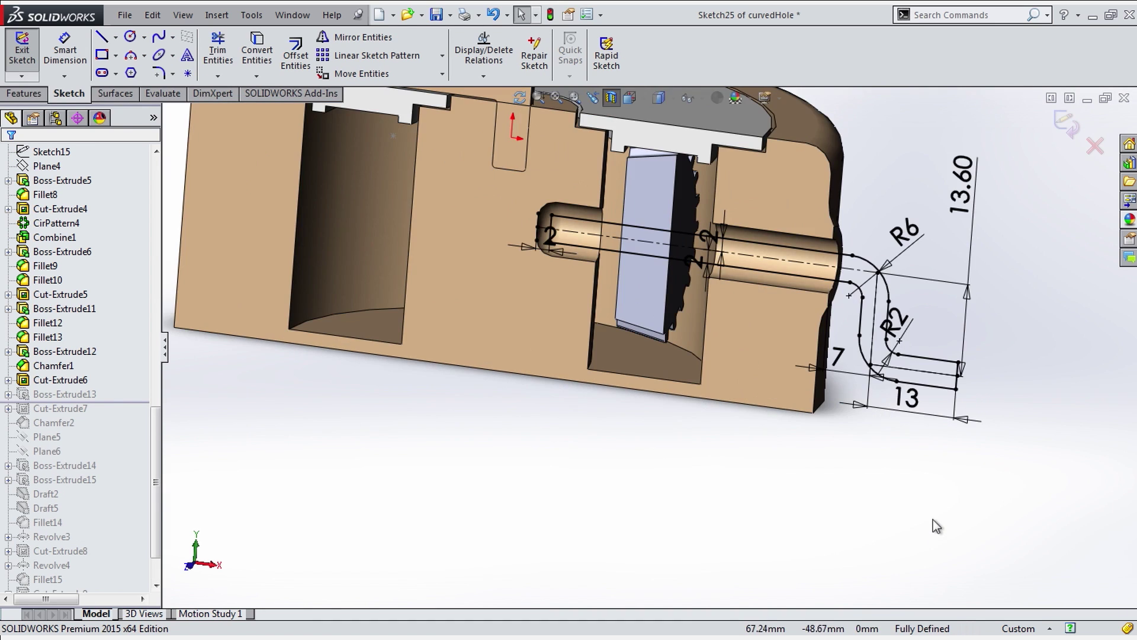
pyautogui.moveTo(933, 520); pyautogui.dragTo(955, 463, button='middle')
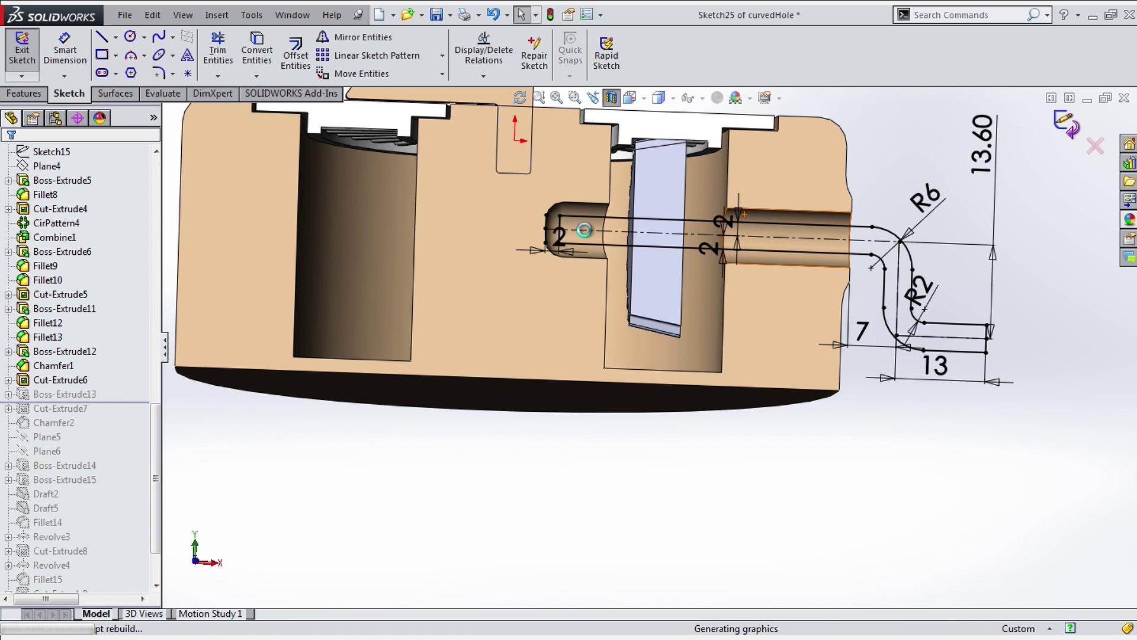
pyautogui.rightClick(59, 493)
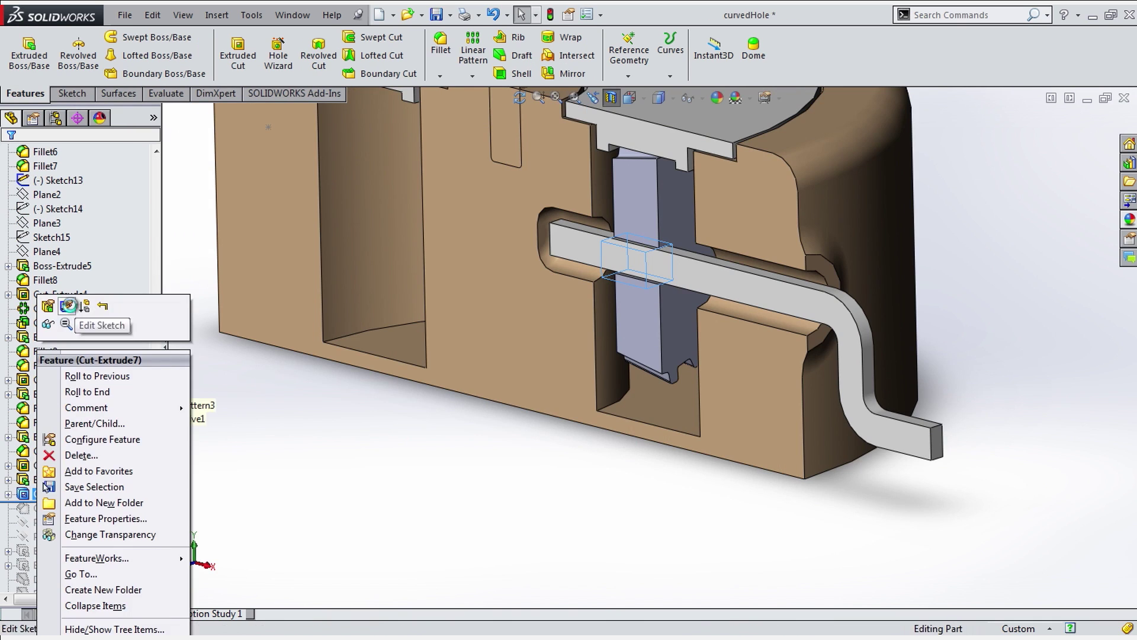
pyautogui.click(68, 305)
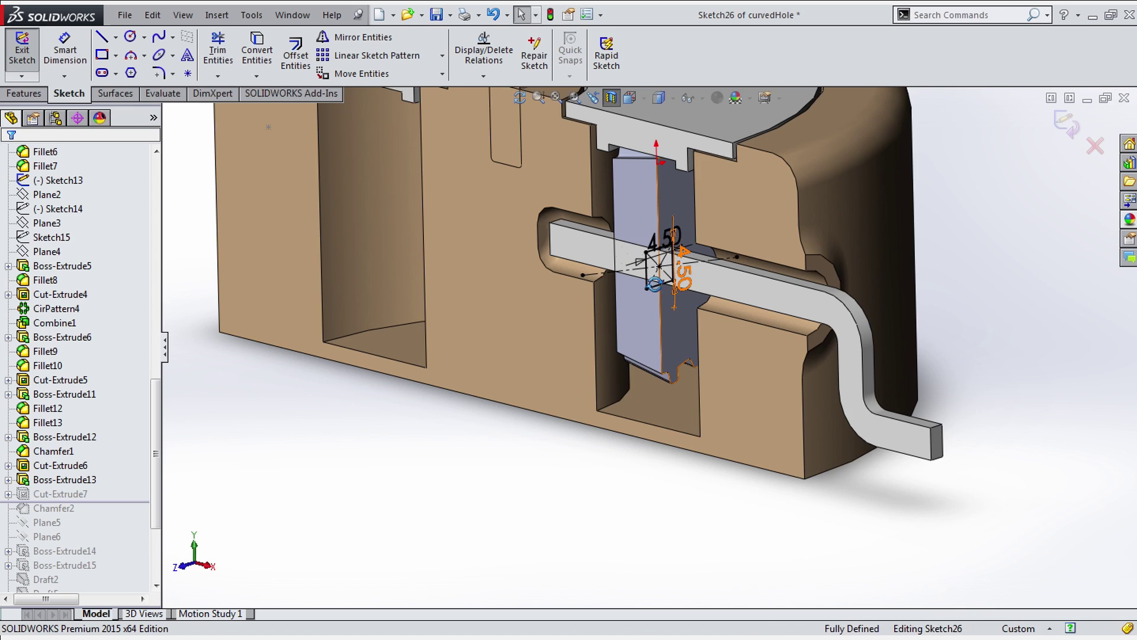
pyautogui.moveTo(654, 284); pyautogui.dragTo(616, 281, button='middle')
# Roll the history forward to Plane6 and inspect the crank with its chamfered edges from outside and in section
pyautogui.moveTo(121, 503); pyautogui.dragTo(121, 545)
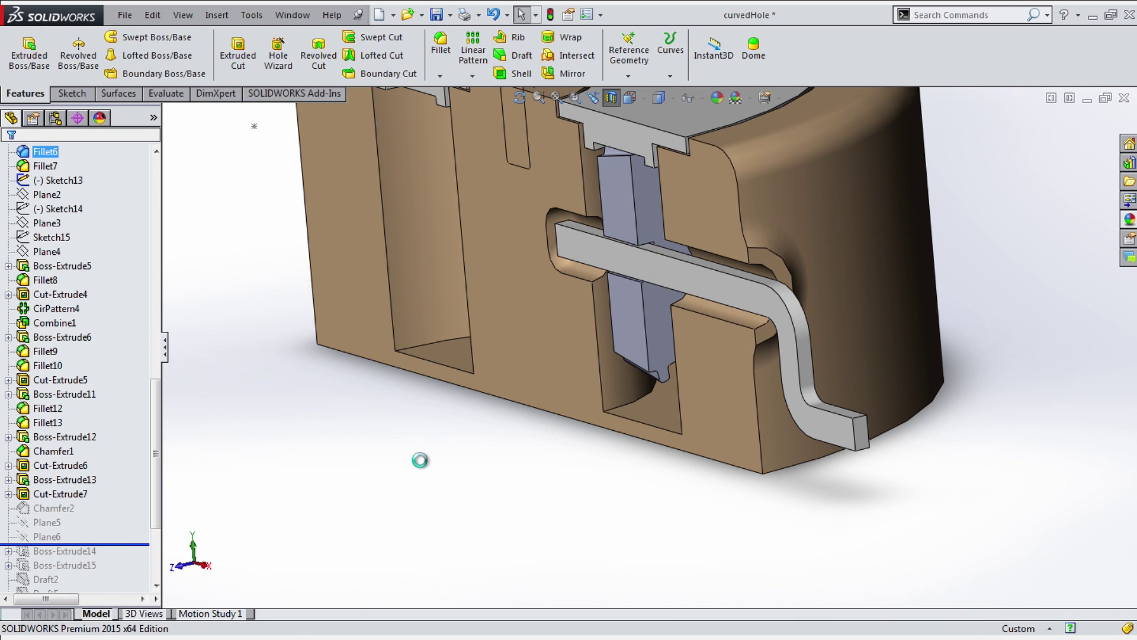
pyautogui.moveTo(430, 470); pyautogui.dragTo(41, 516, button='middle')
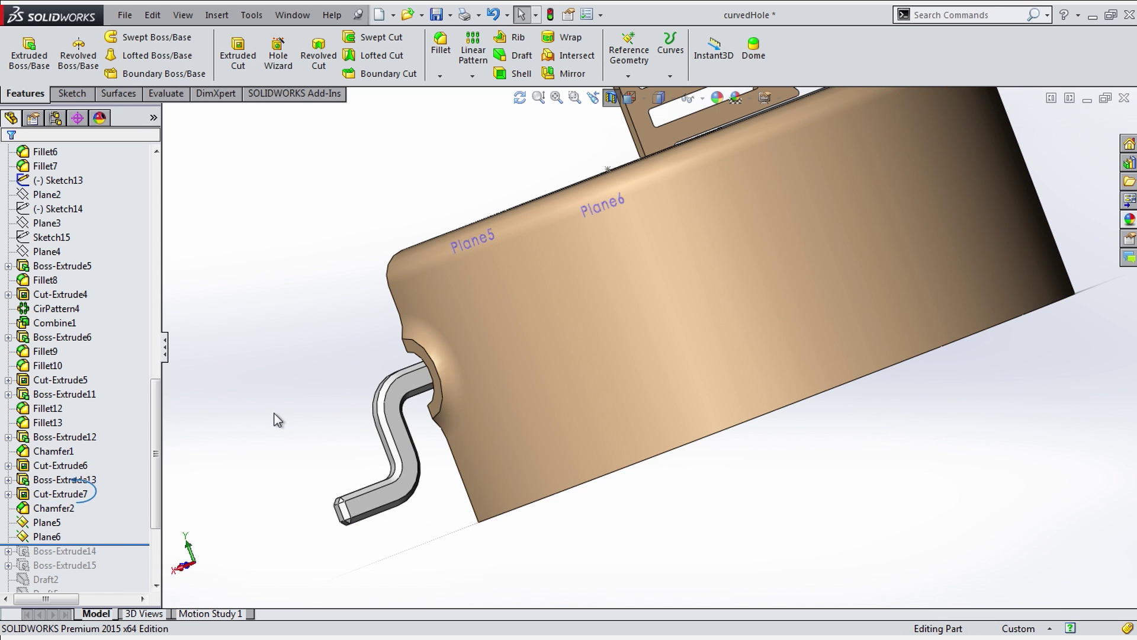
pyautogui.moveTo(274, 413); pyautogui.dragTo(391, 431, button='middle')
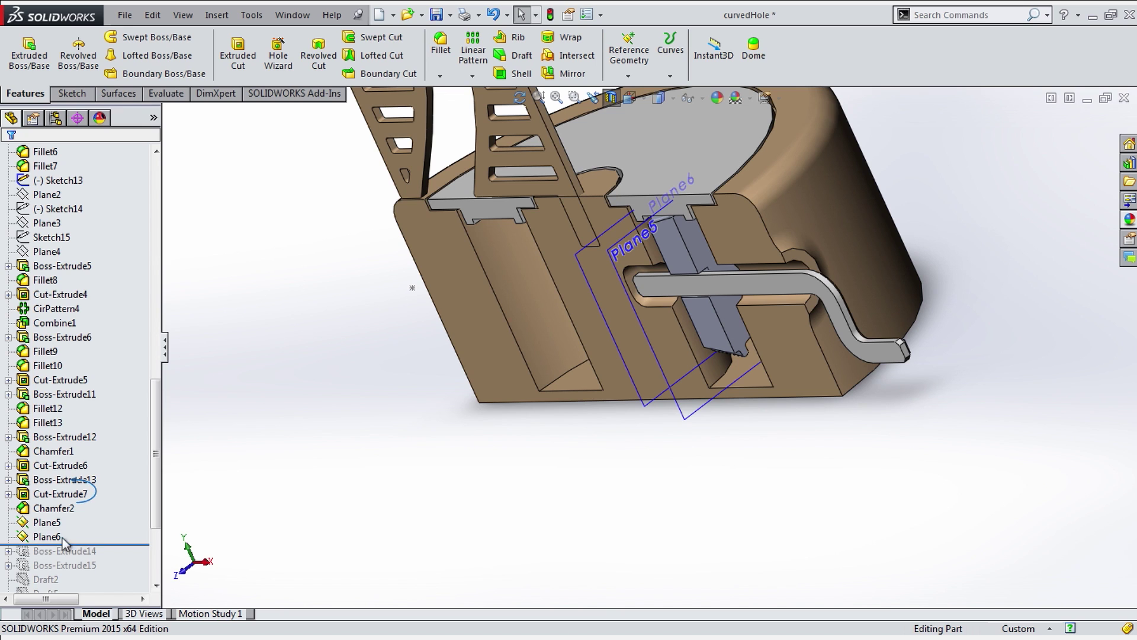
# Roll the history forward past Boss-Extrude15, Draft2 and Draft5 to Fillet14, checking Plane5 and Plane6 around the crank gear
pyautogui.scroll(-1, 107, 535)
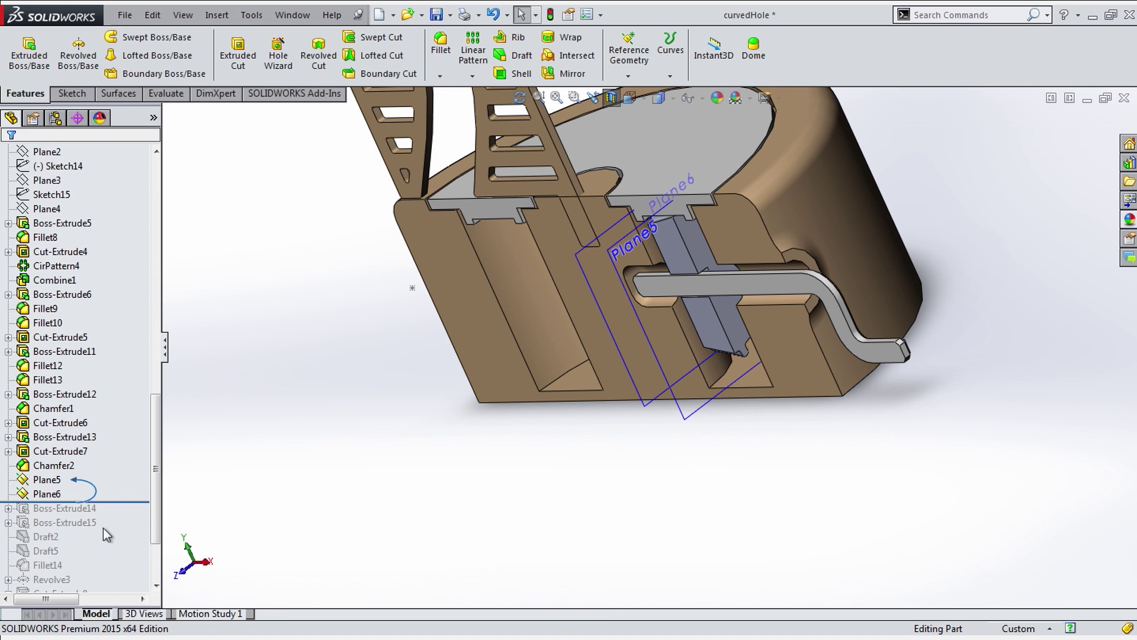
pyautogui.click(50, 485)
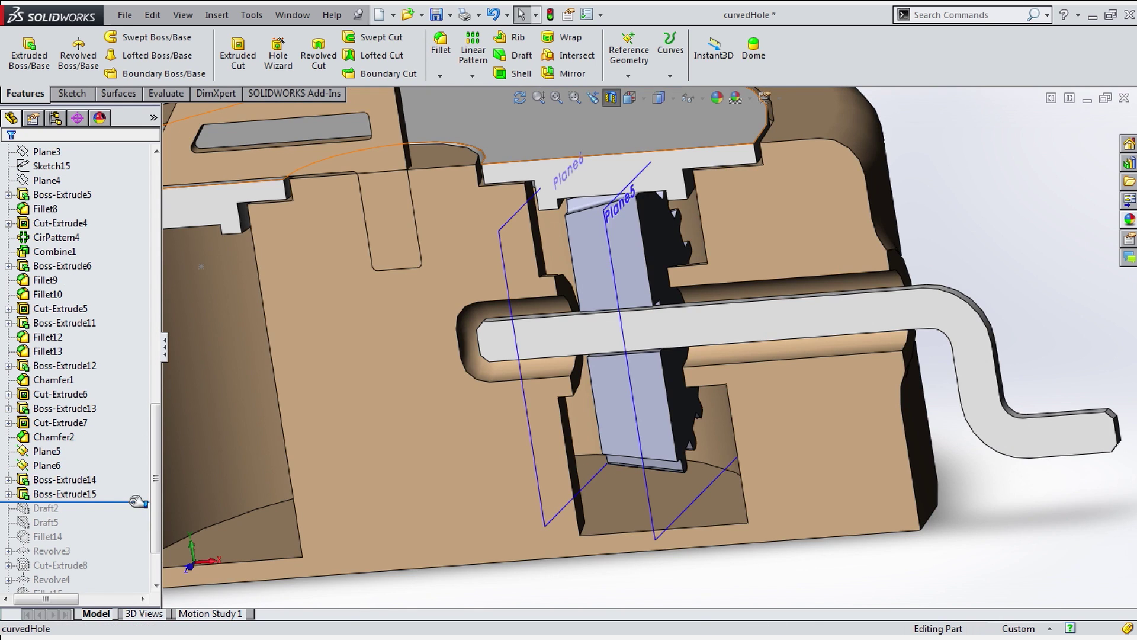
pyautogui.moveTo(131, 524); pyautogui.dragTo(131, 529)
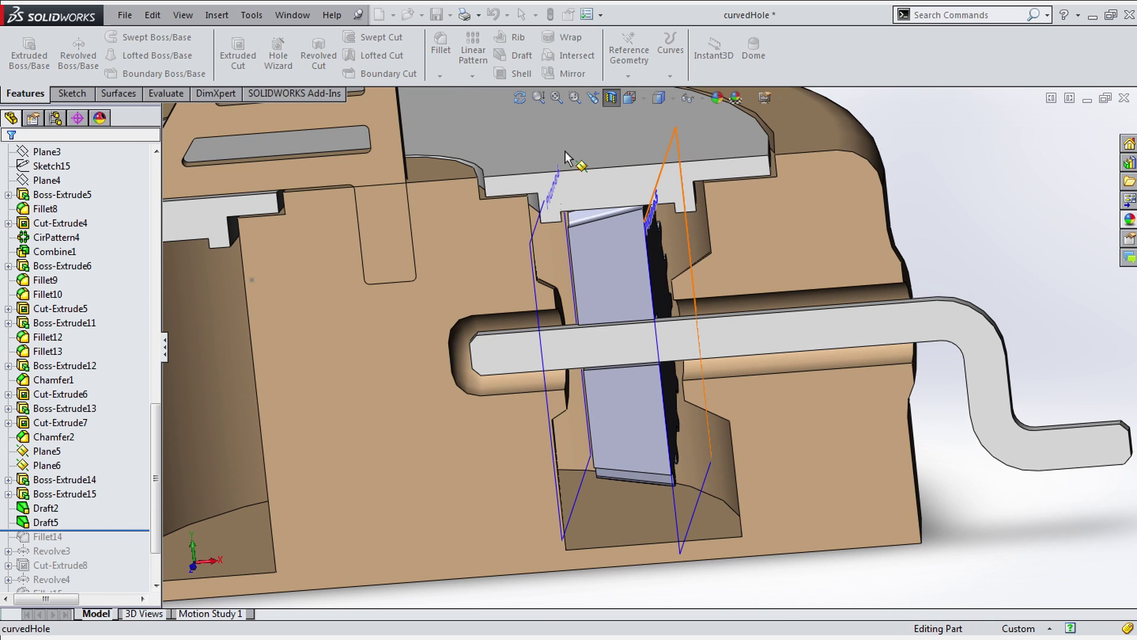
pyautogui.moveTo(130, 529); pyautogui.dragTo(128, 539)
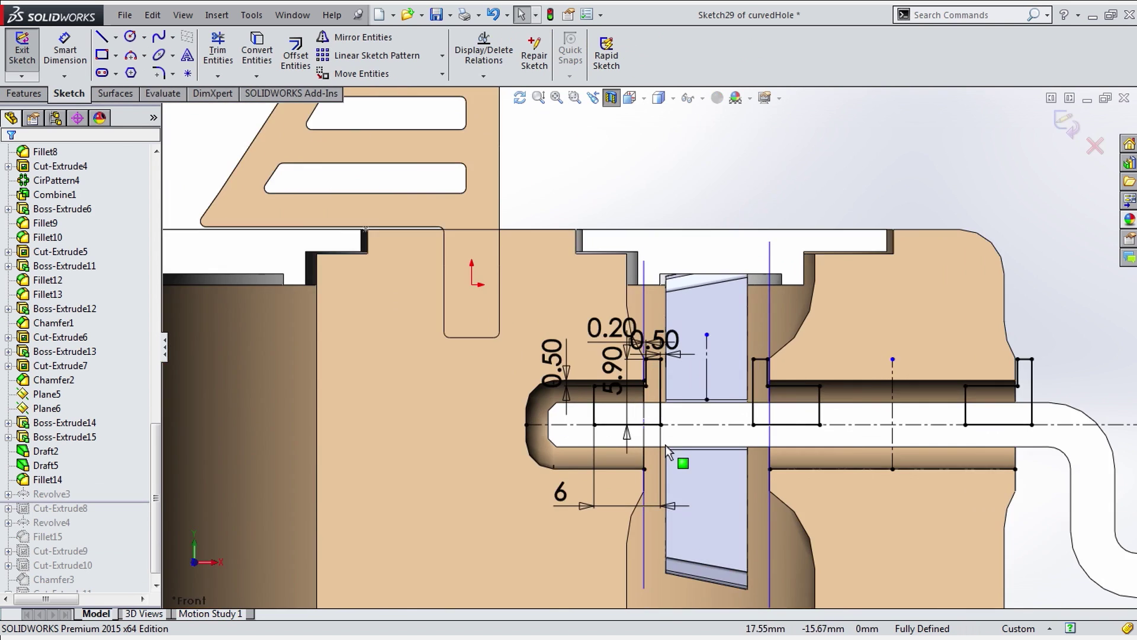
# Examine the bushing profiles along the crank axis in Sketch29, and view the revolved bushings in section
pyautogui.scroll(-5, 670, 426)
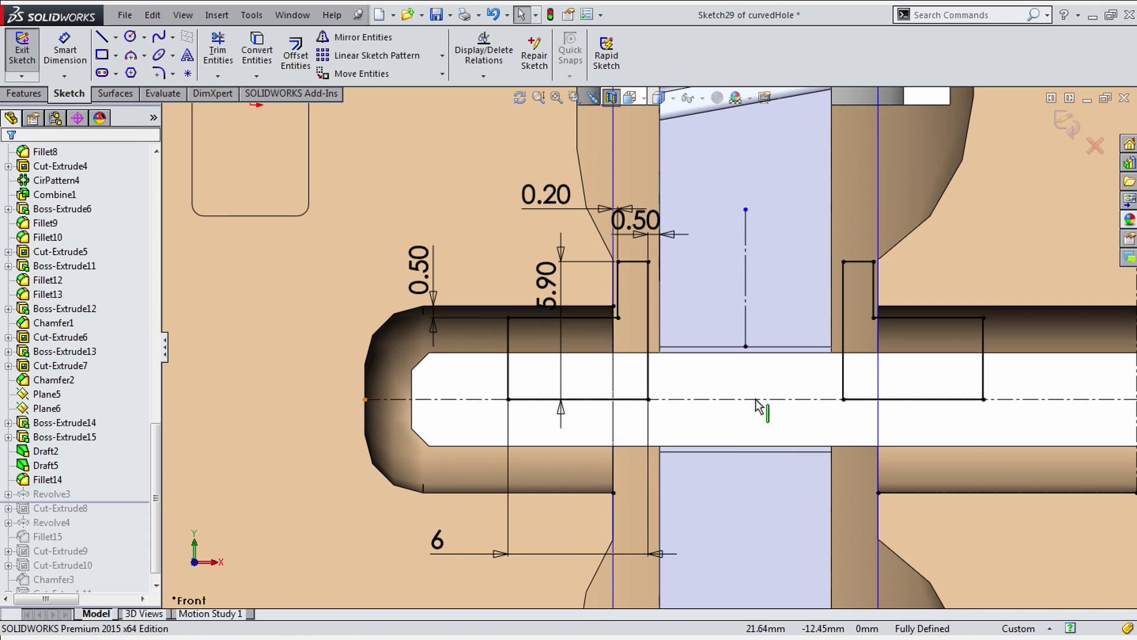
pyautogui.click(659, 395)
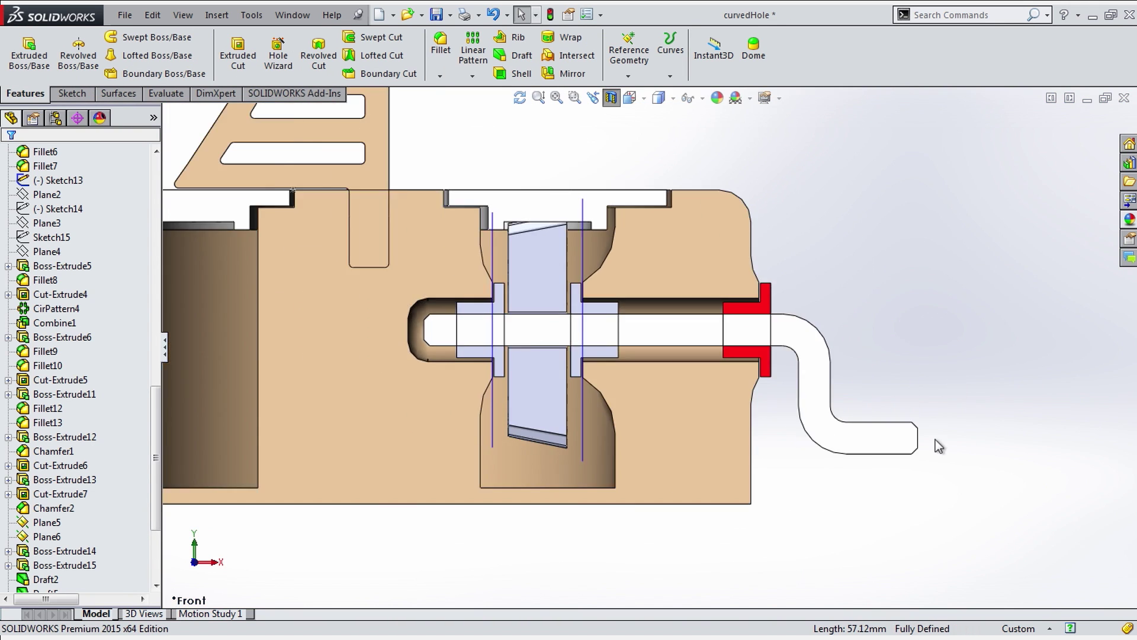
pyautogui.moveTo(938, 446); pyautogui.dragTo(819, 487, button='middle')
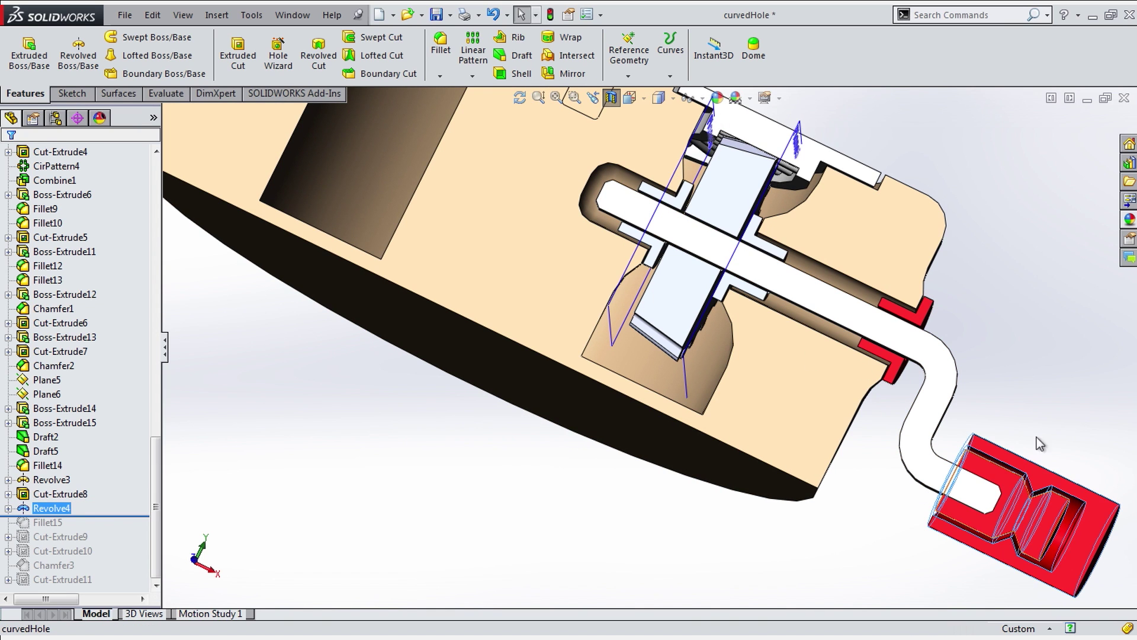
# Inspect the revolved handle grip on the crank's end and examine its dimensioned profile in Sketch31
pyautogui.moveTo(848, 558)
pyautogui.mouseDown(button='middle')
pyautogui.moveTo(1021, 478)
pyautogui.moveTo(794, 469)
pyautogui.moveTo(867, 433)
pyautogui.moveTo(861, 553)
pyautogui.moveTo(728, 536)
pyautogui.mouseUp(button='middle')
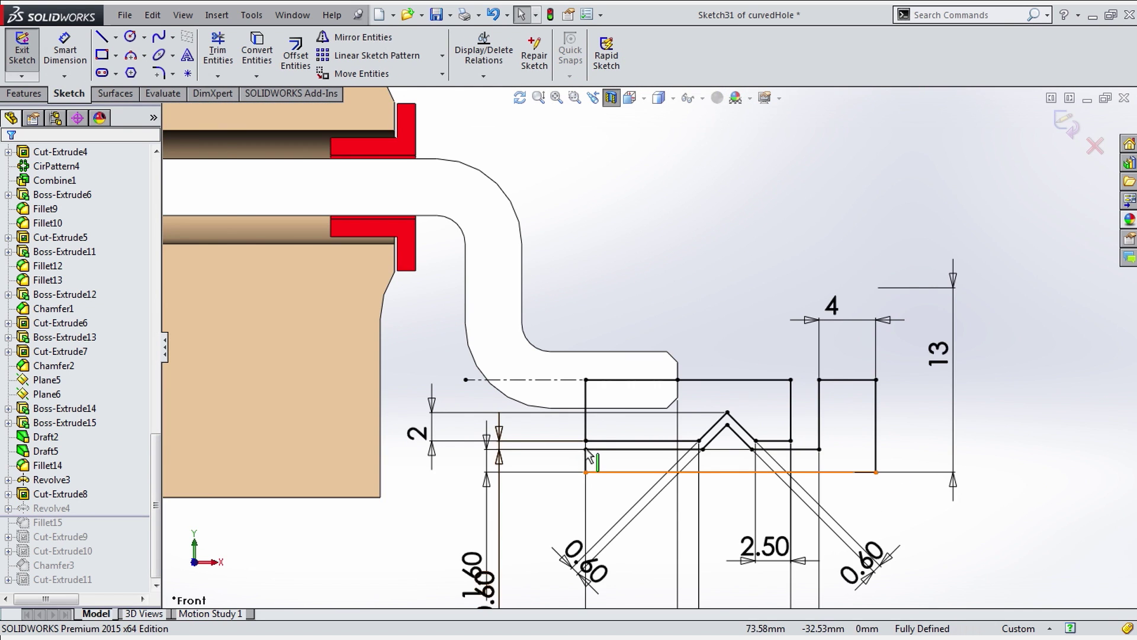
pyautogui.scroll(1, 588, 453)
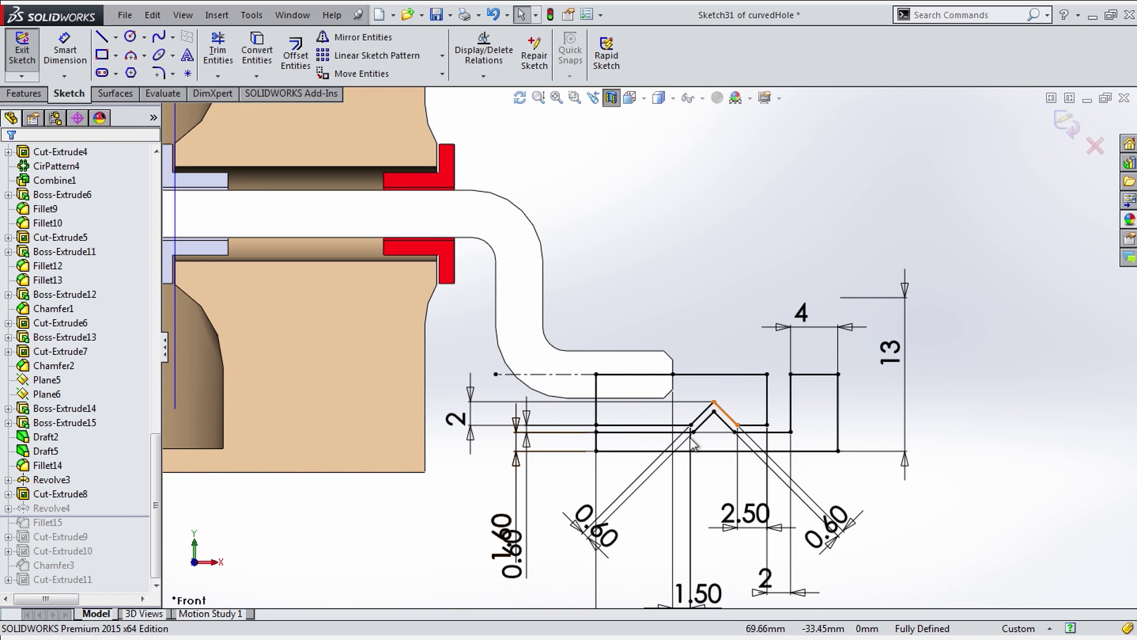
pyautogui.scroll(2, 699, 575)
pyautogui.doubleClick(699, 574)
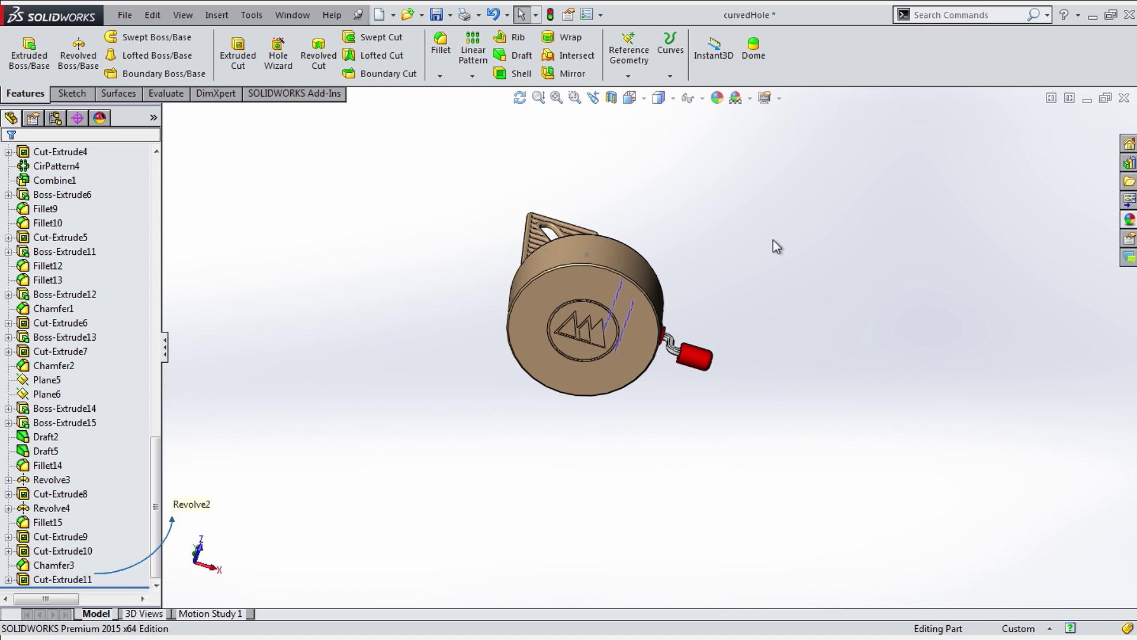
# View the completed model with its full feature history from the engraved underside round to the rod, slotted plate and crank
pyautogui.moveTo(773, 240); pyautogui.dragTo(691, 253, button='middle')
pyautogui.scroll(-5, 621, 219)
pyautogui.moveTo(743, 552); pyautogui.dragTo(745, 555, button='middle')
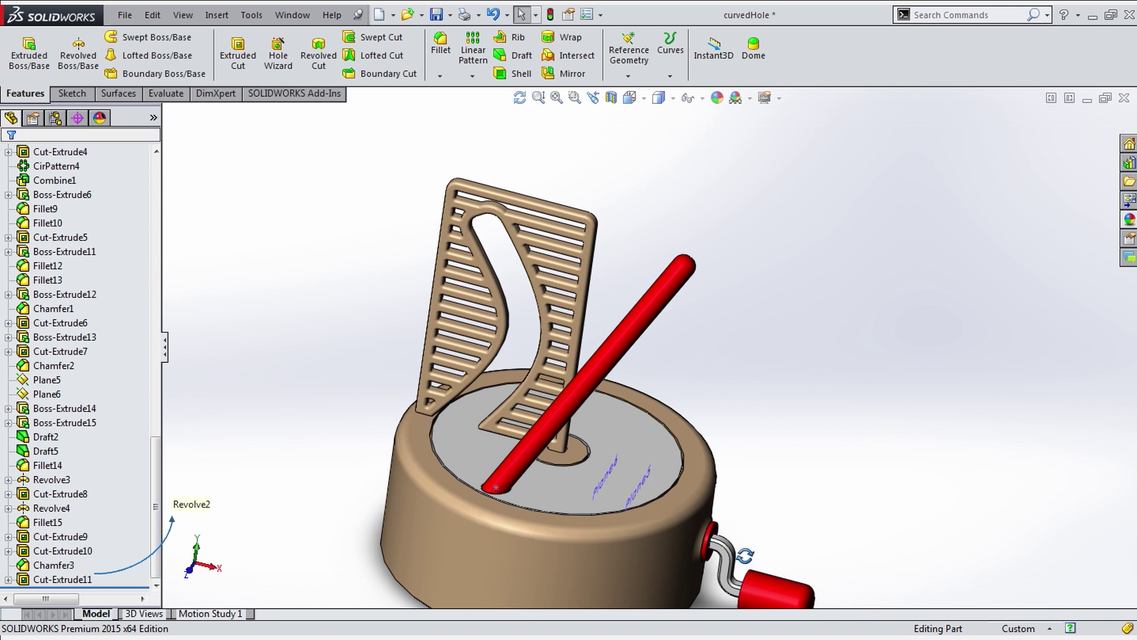
pyautogui.scroll(5, 745, 556)
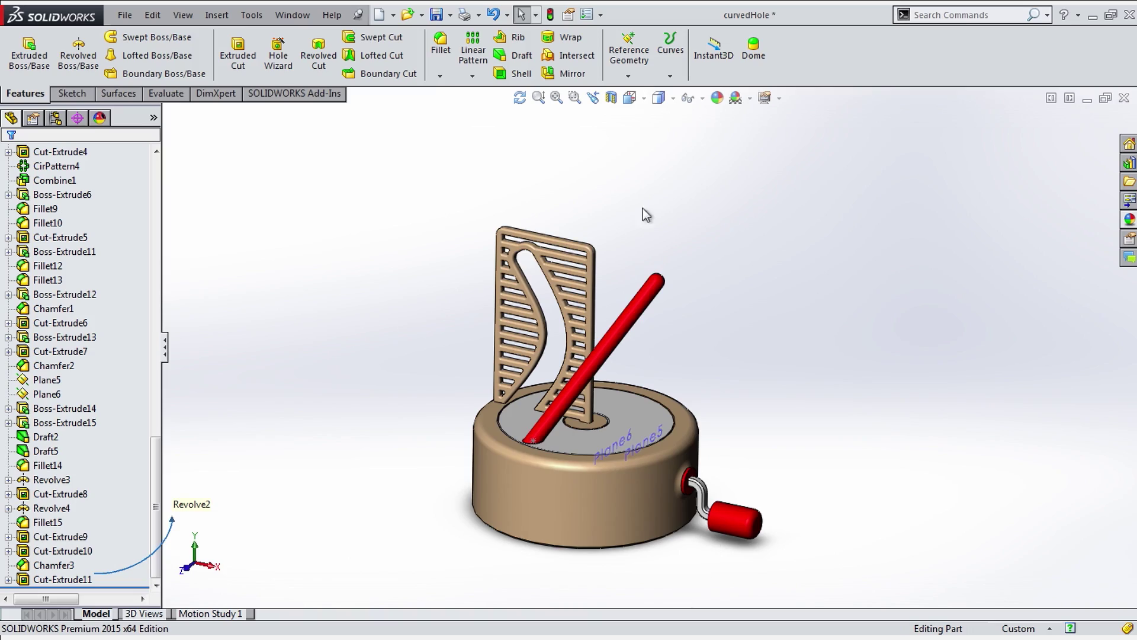